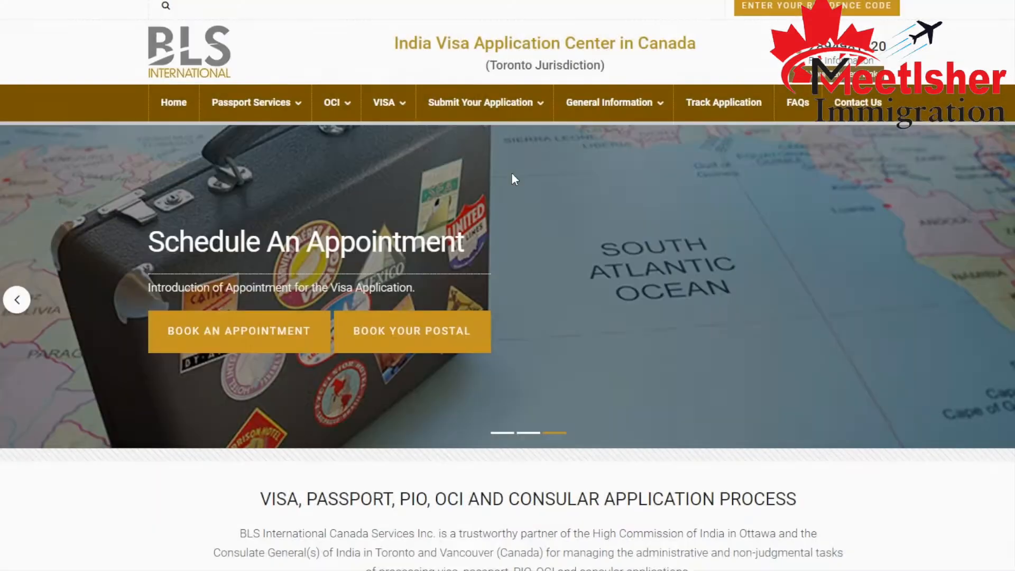
pyautogui.scroll(-4, 508, 224)
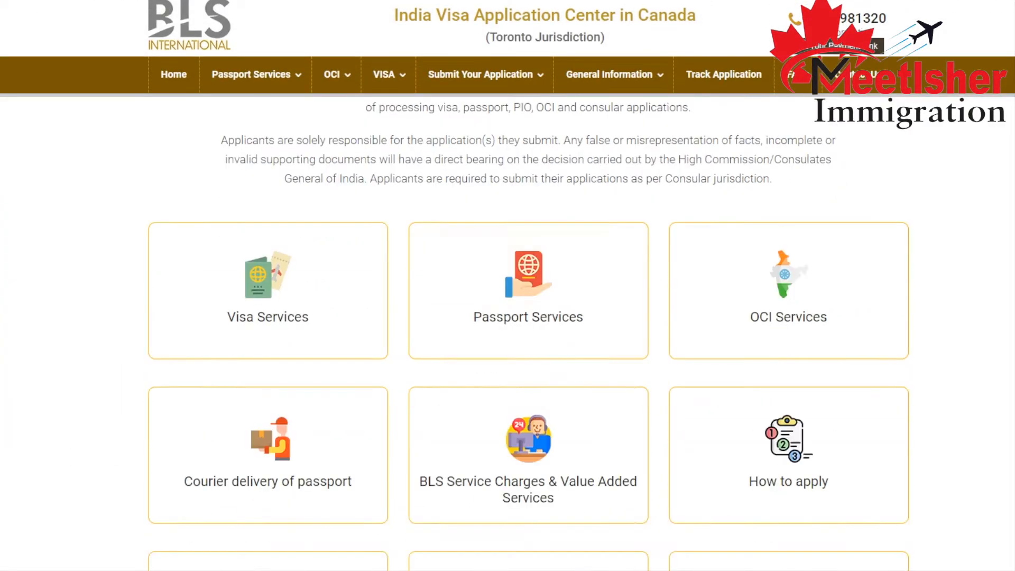
# Open the Police Clearance Certificate page within the Passport Services section.
pyautogui.scroll(1, 898, 260)
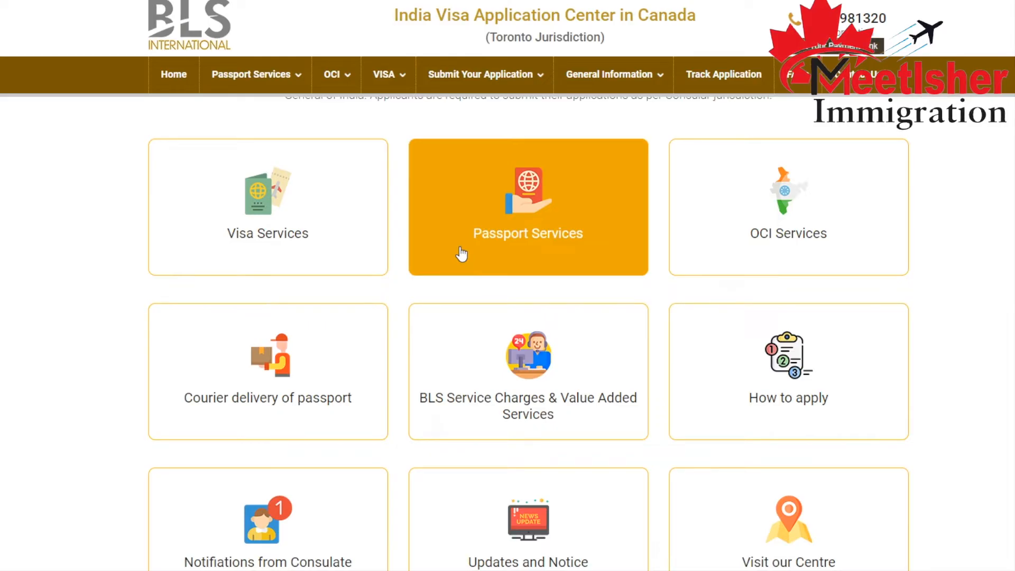
pyautogui.click(462, 254)
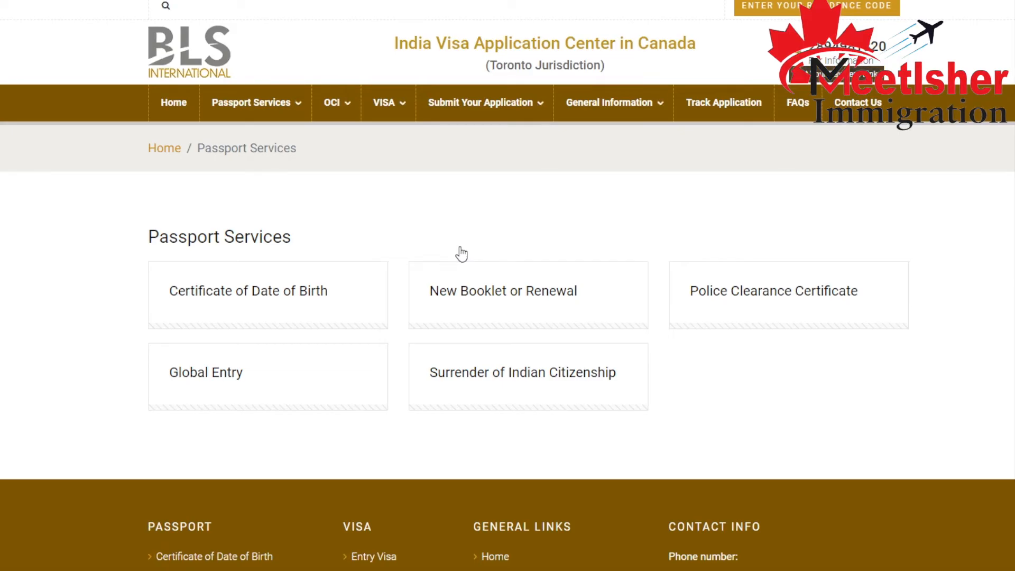
pyautogui.click(735, 302)
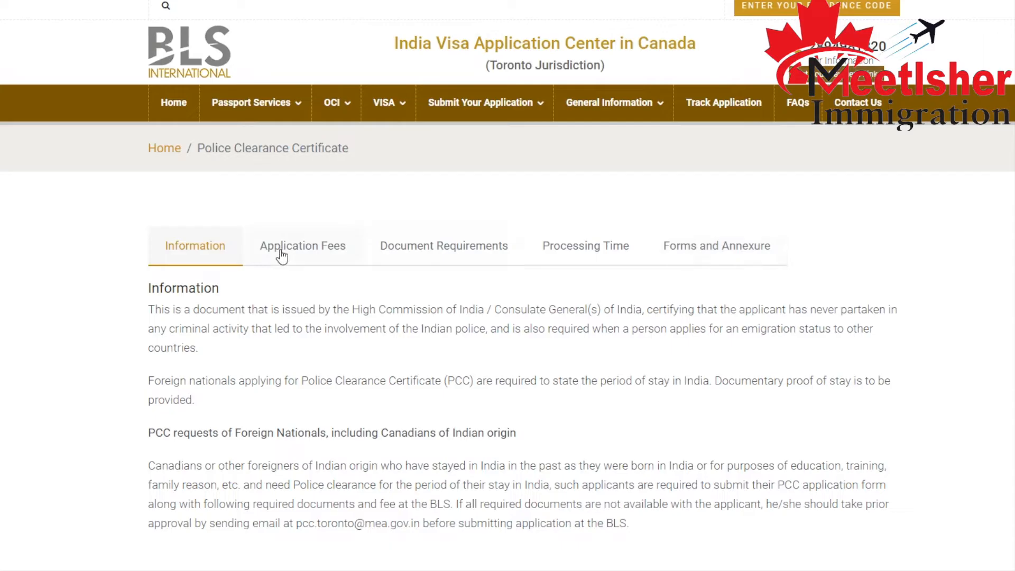
# Show the document requirements for the Police Clearance Certificate and open the Toronto checklist in a separate browser tab.
pyautogui.click(470, 257)
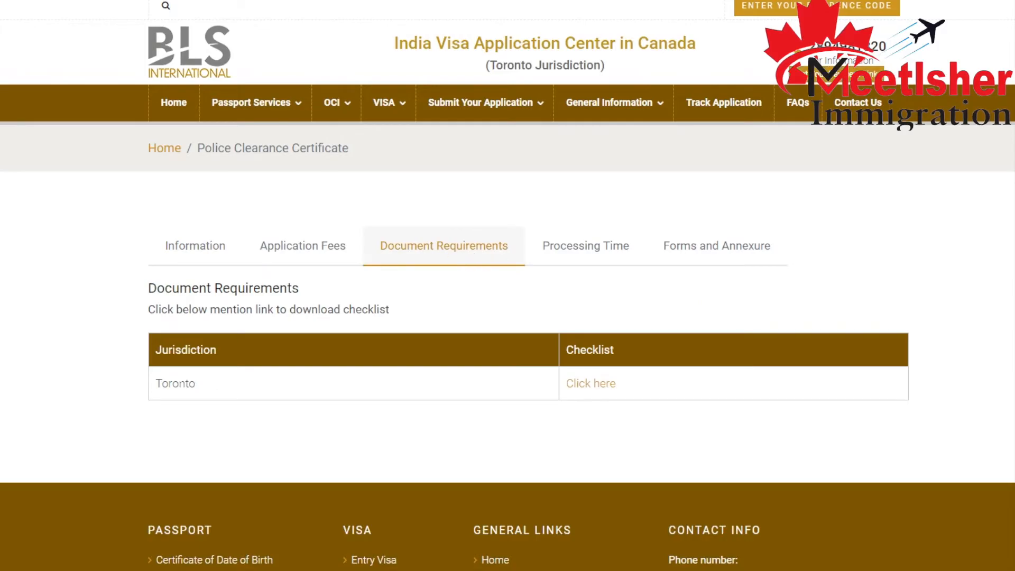
pyautogui.rightClick(603, 384)
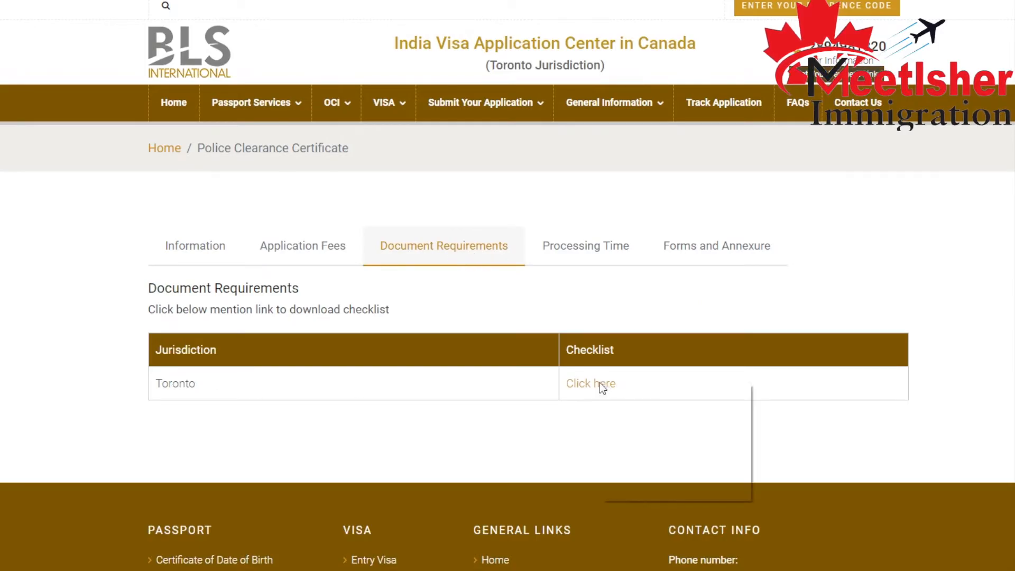
pyautogui.click(621, 387)
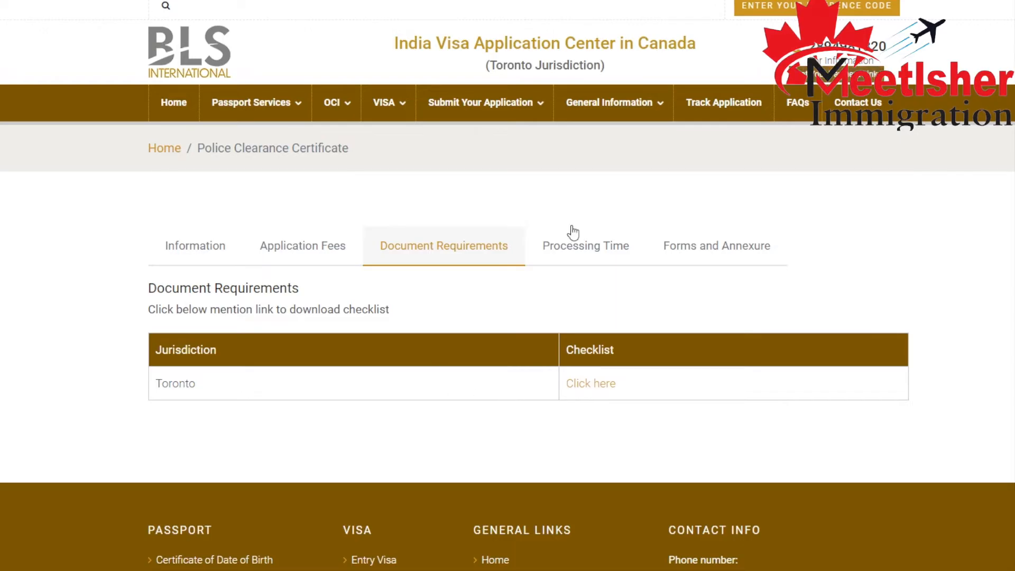
# Examine the processing time for the Toronto jurisdiction, highlighting the minimum duration and the note on possible delays.
pyautogui.click(578, 251)
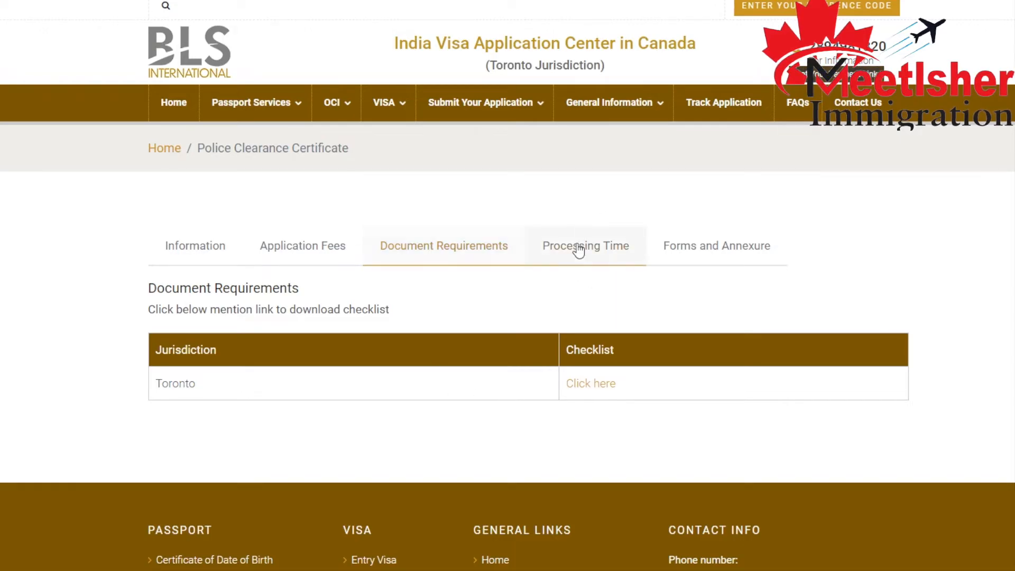
pyautogui.scroll(-3, 594, 342)
pyautogui.scroll(-5, 595, 342)
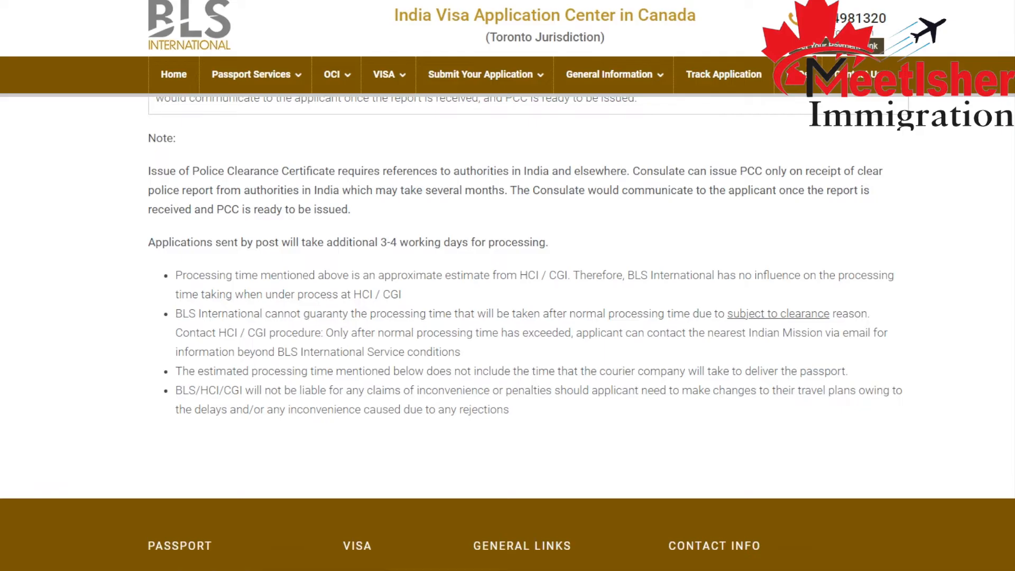
pyautogui.scroll(4, 396, 240)
pyautogui.scroll(3, 661, 319)
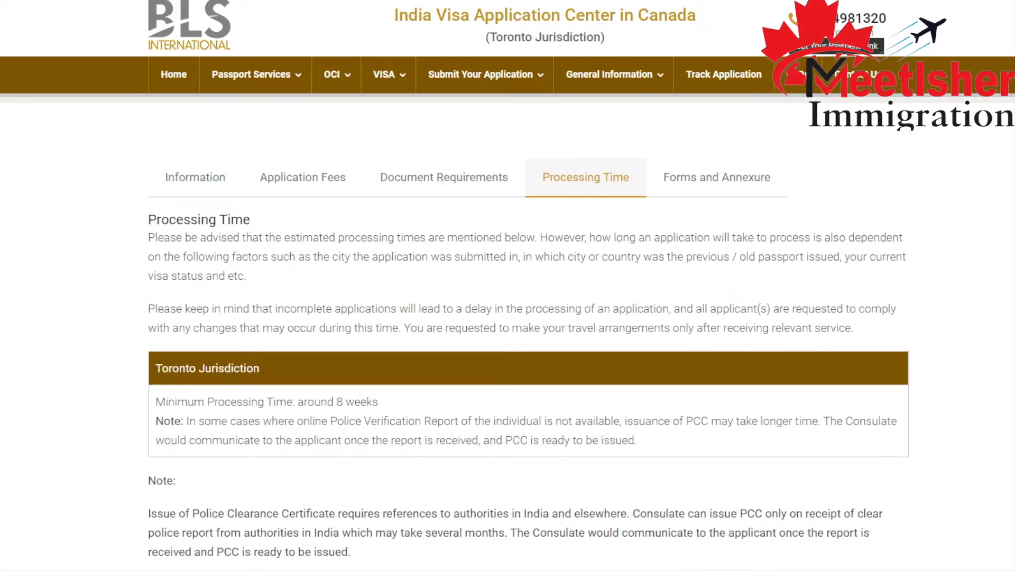
pyautogui.scroll(-4, 625, 407)
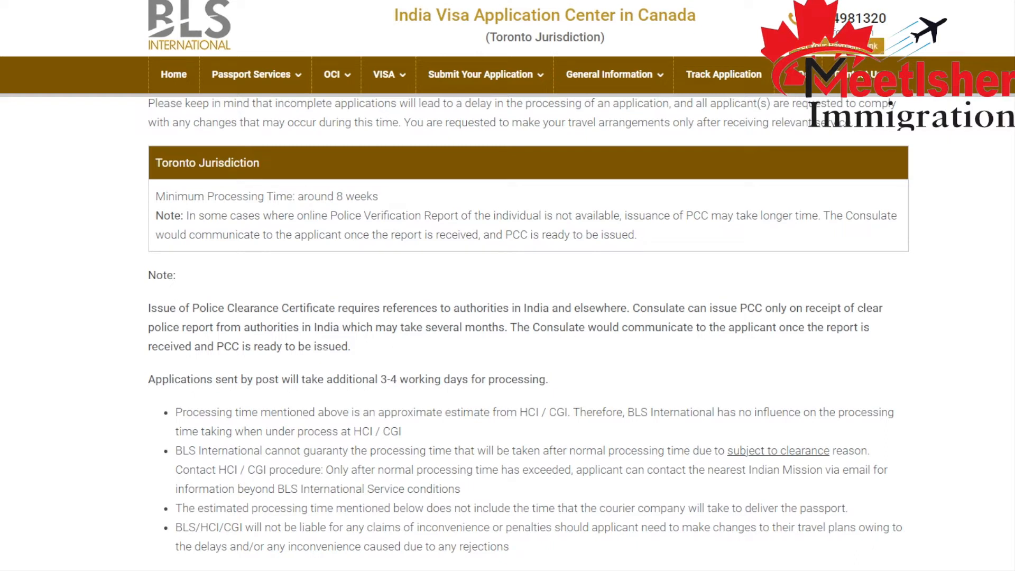
pyautogui.moveTo(386, 327); pyautogui.dragTo(507, 328)
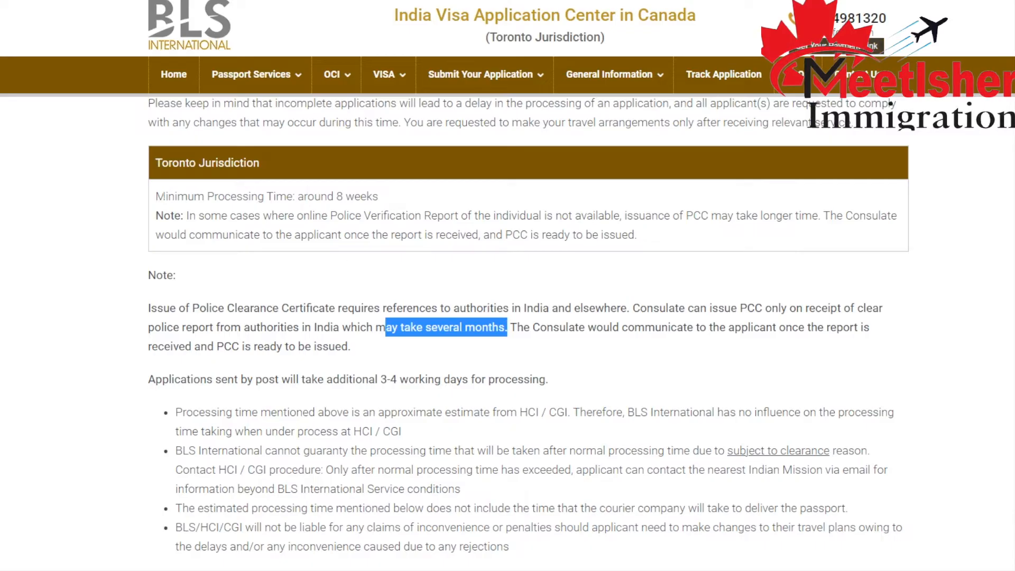
pyautogui.moveTo(175, 196); pyautogui.dragTo(467, 200)
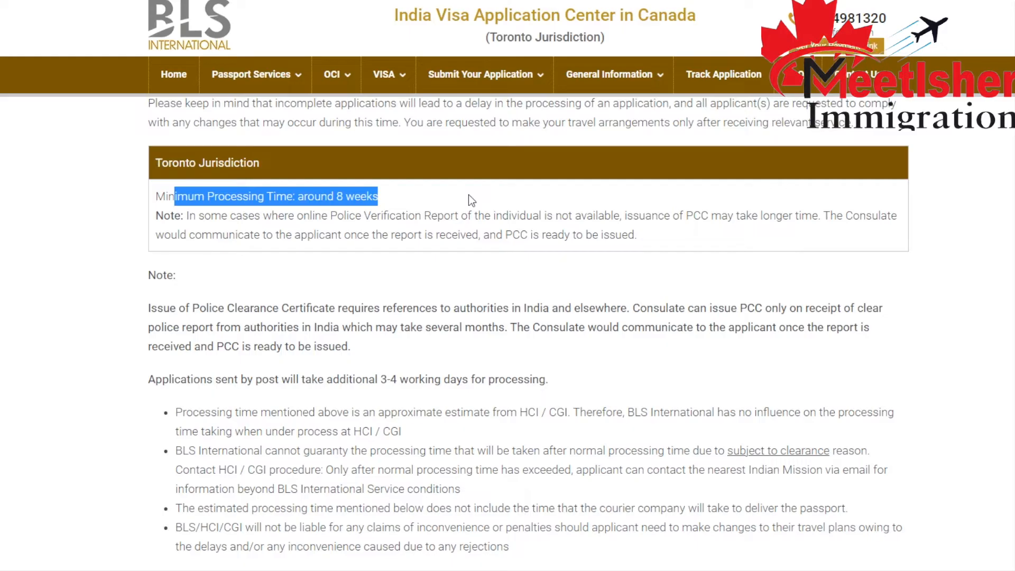
# Review the Police Clearance Certificate application fees and the accepted modes of in-person payment.
pyautogui.scroll(4, 563, 200)
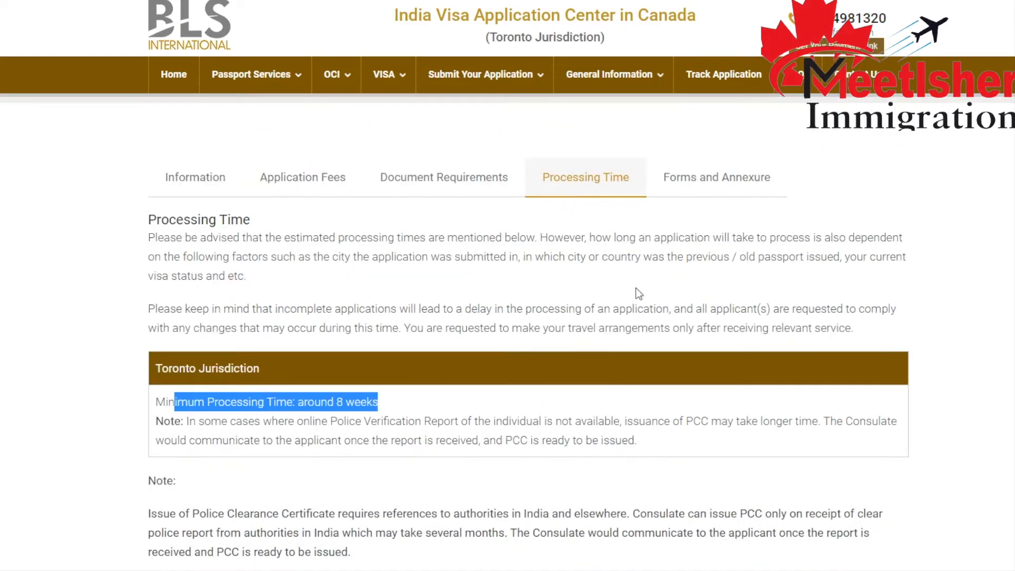
pyautogui.click(327, 189)
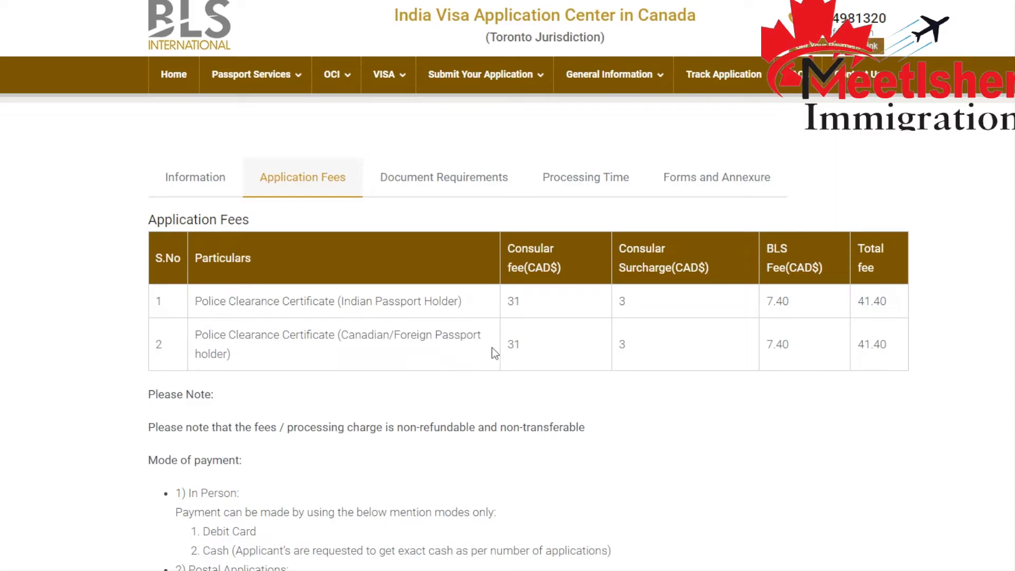
pyautogui.scroll(-1, 537, 344)
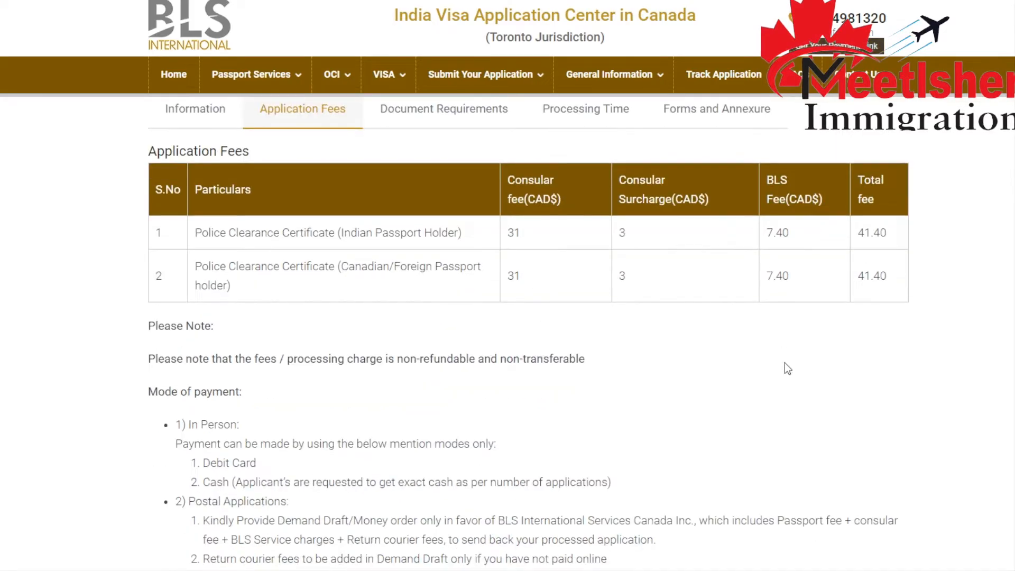
pyautogui.scroll(-3, 473, 366)
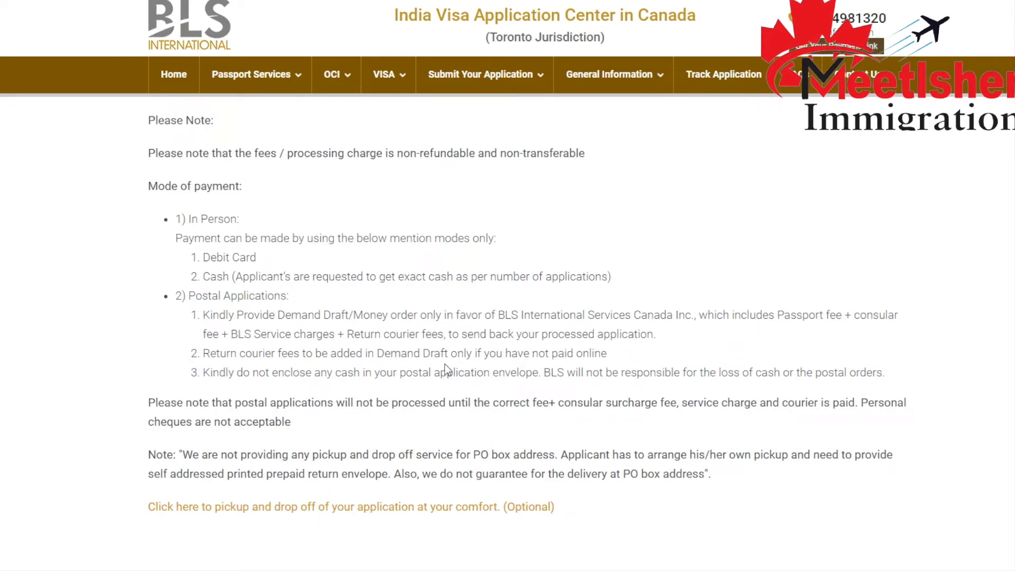
pyautogui.moveTo(177, 219); pyautogui.dragTo(191, 220)
pyautogui.click(249, 220)
pyautogui.click(279, 220)
pyautogui.moveTo(203, 277); pyautogui.dragTo(235, 277)
# Read the postal application payment rules, highlighting the demand draft or money order requirement and its payee.
pyautogui.scroll(-1, 312, 393)
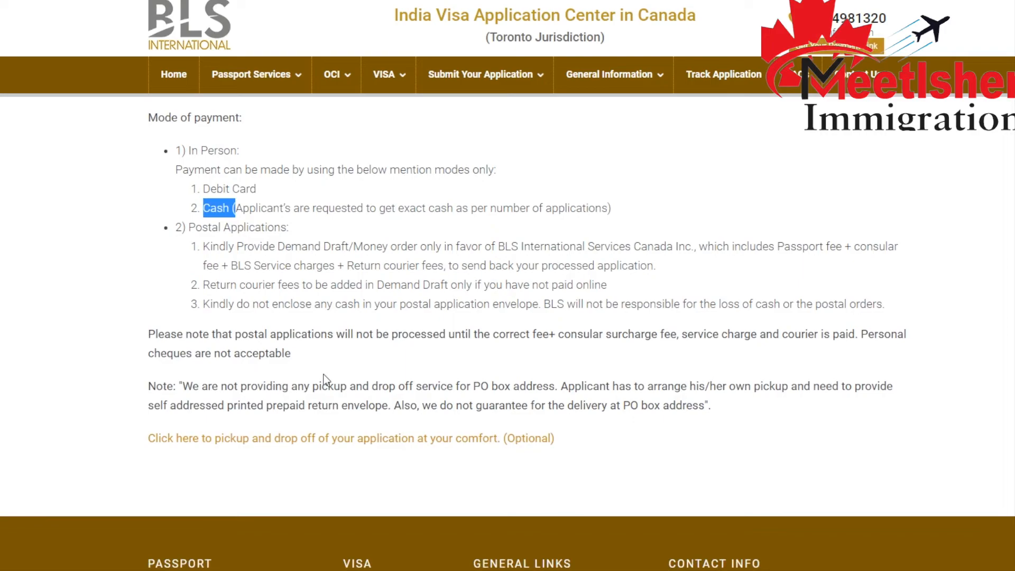
pyautogui.moveTo(278, 246); pyautogui.dragTo(432, 246)
pyautogui.moveTo(495, 246); pyautogui.dragTo(684, 246)
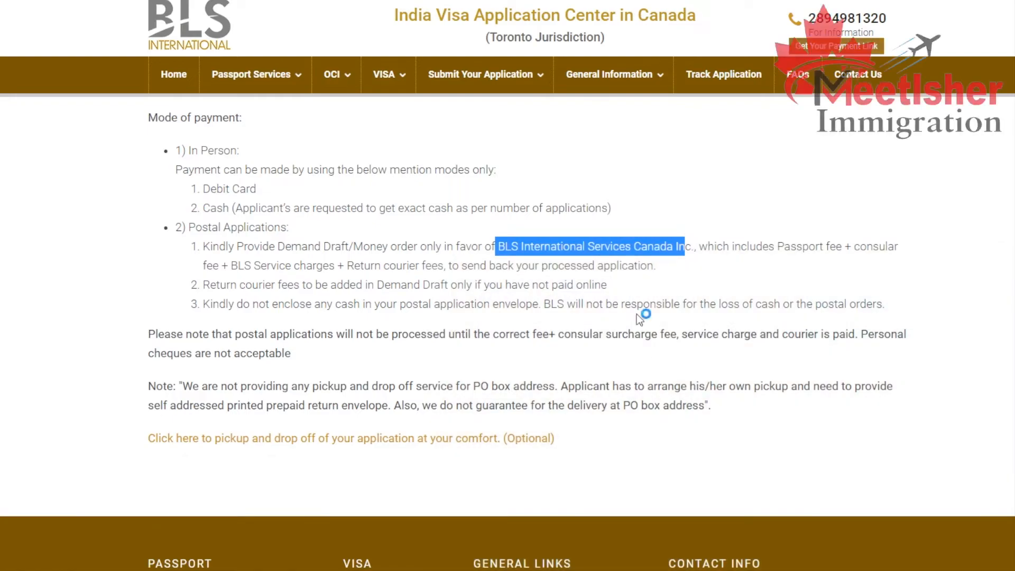
pyautogui.click(636, 314)
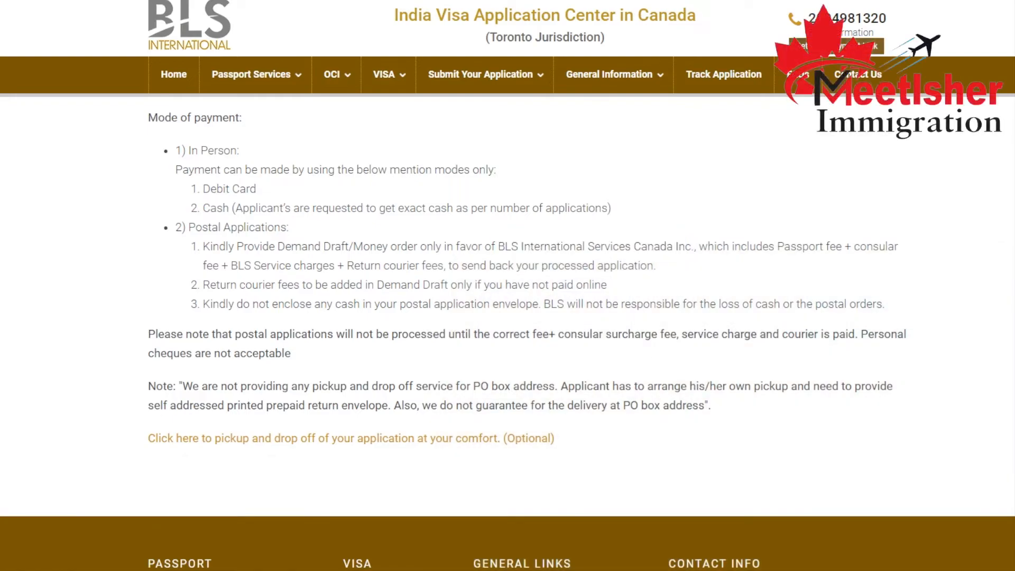
pyautogui.moveTo(499, 246); pyautogui.dragTo(628, 249)
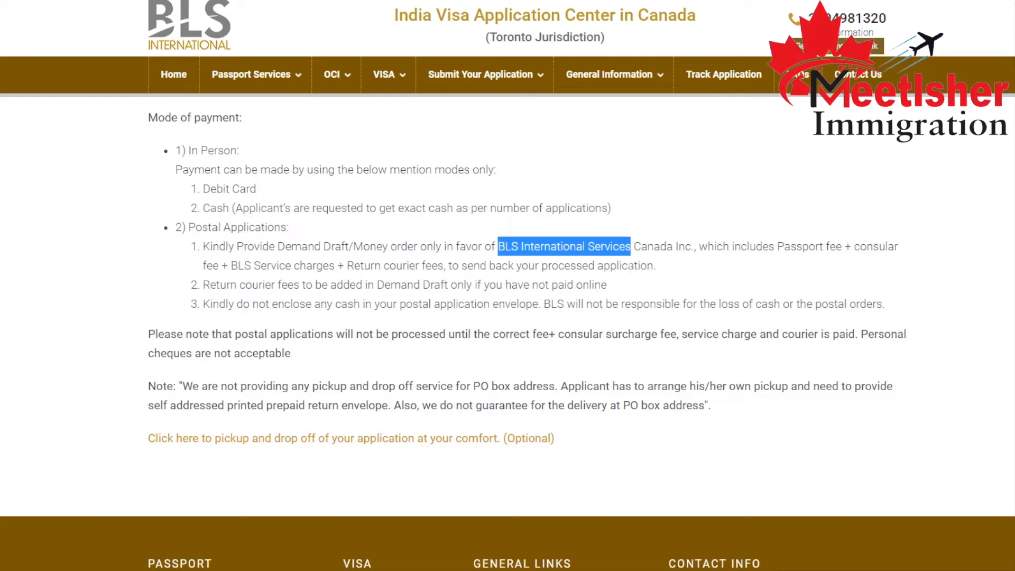
# Go through the PCC checklist PDF to the Type A online application section and open its embassy.passportindia.gov.in link.
pyautogui.scroll(5, 890, 287)
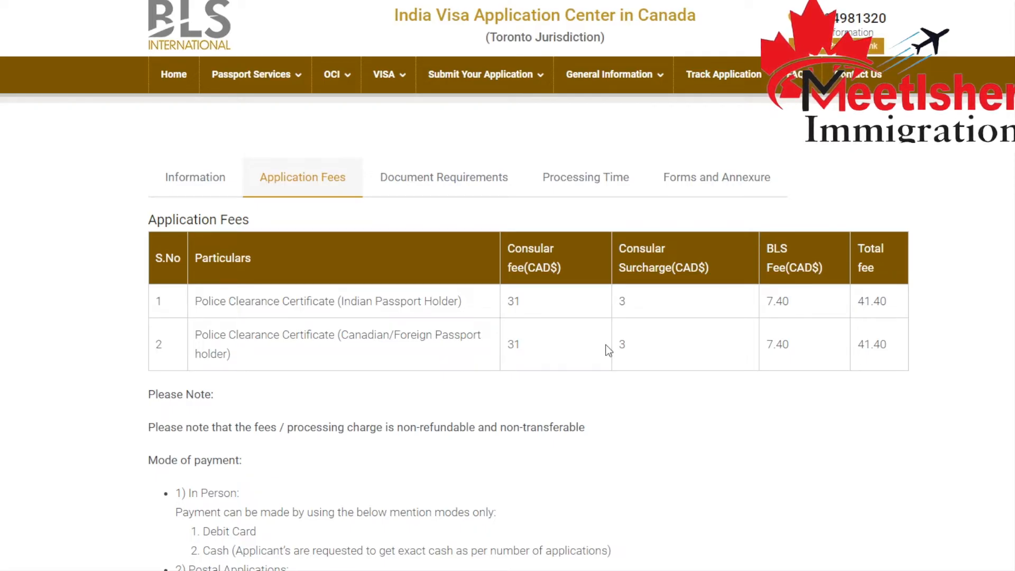
pyautogui.click(470, 187)
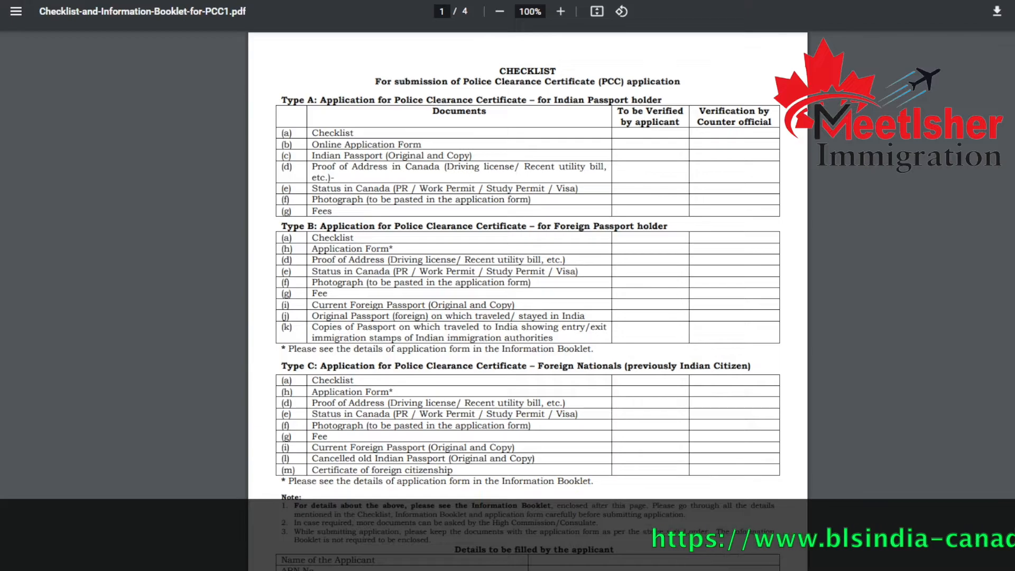
pyautogui.scroll(-5, 528, 264)
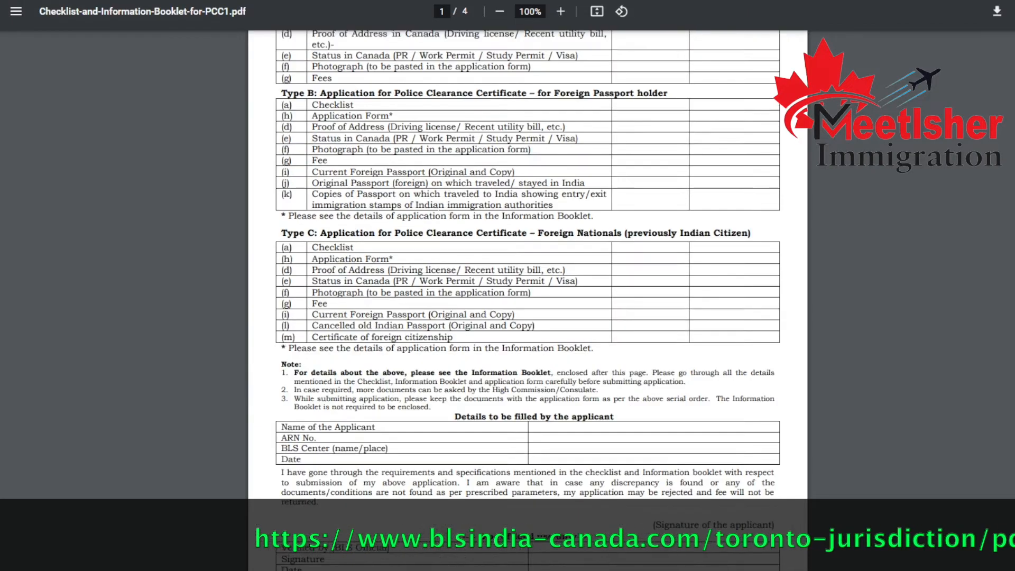
pyautogui.scroll(-8, 365, 251)
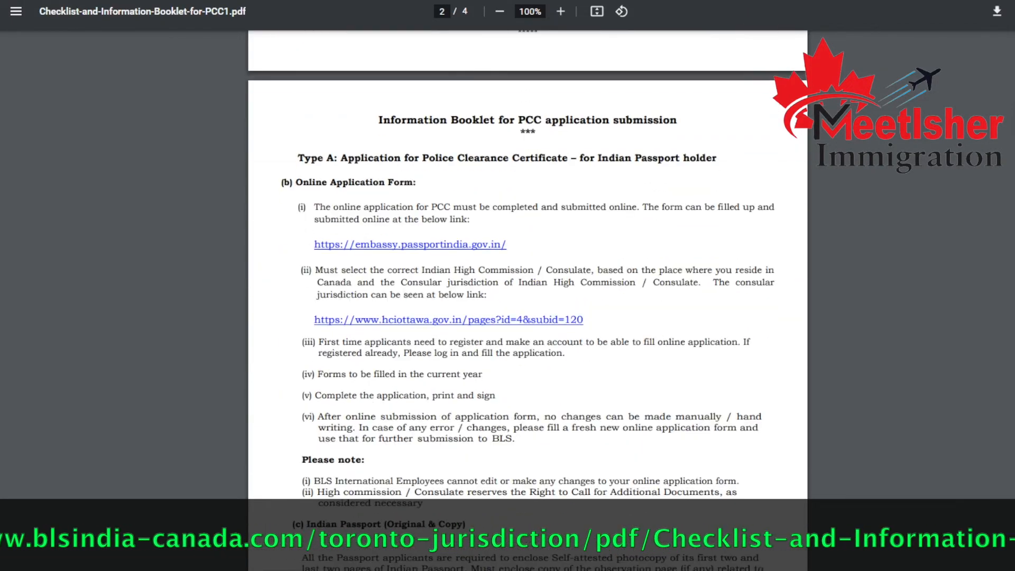
pyautogui.click(391, 245)
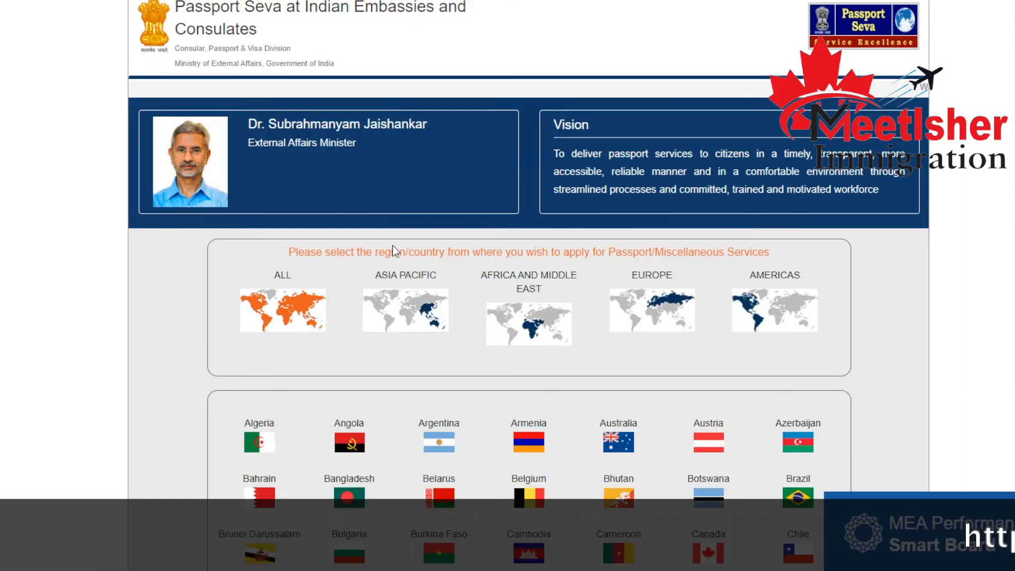
# Choose Canada as the country of application and open the new user registration form.
pyautogui.scroll(-3, 417, 328)
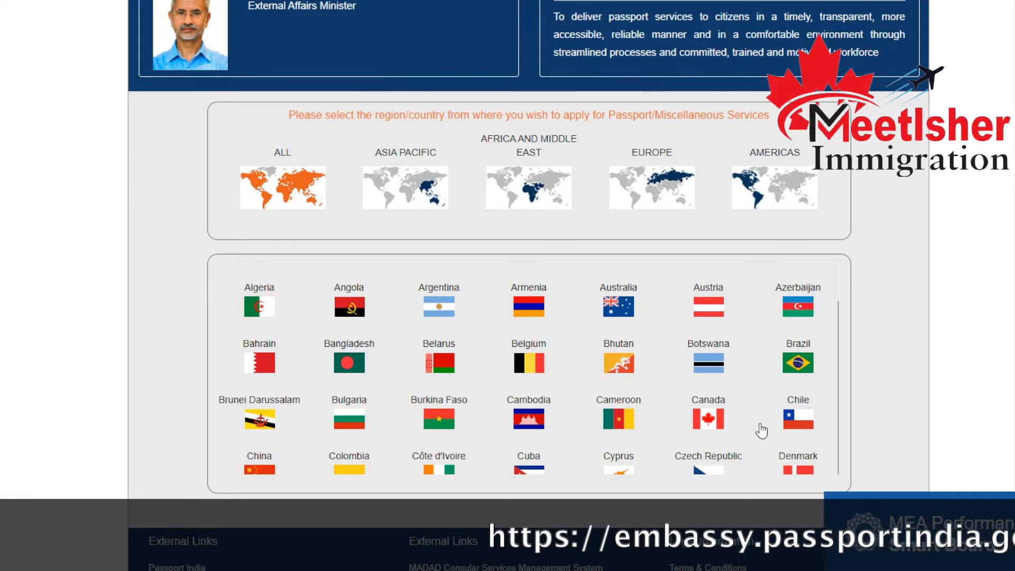
pyautogui.click(678, 416)
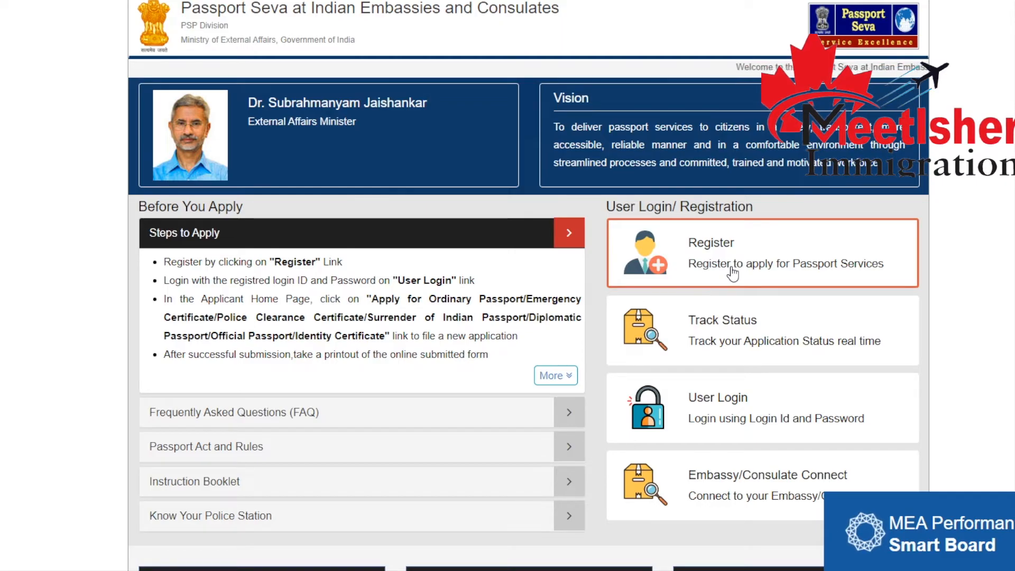
pyautogui.click(708, 246)
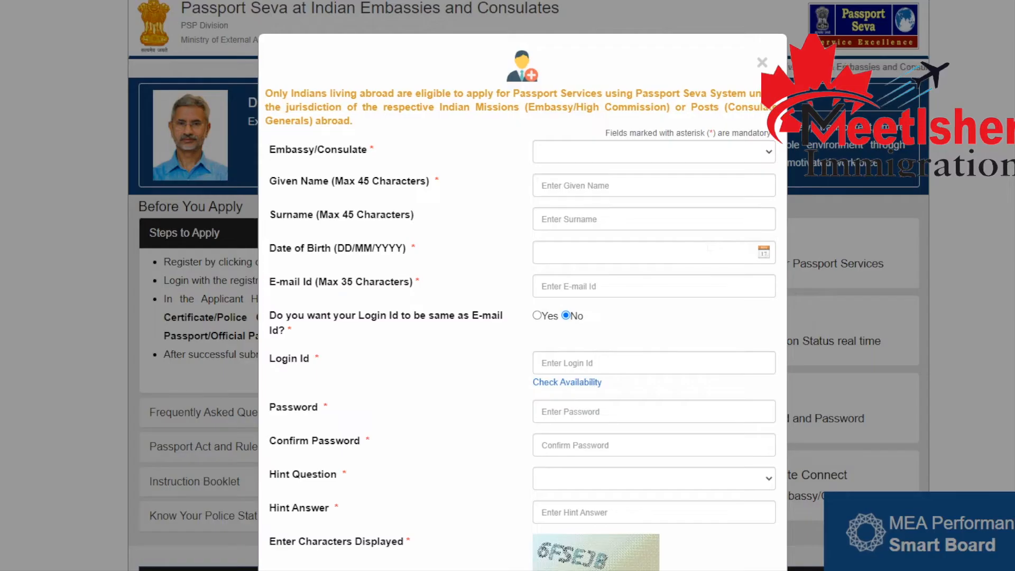
# Set the Embassy/Consulate to Canada - Toronto in the registration form.
pyautogui.click(702, 153)
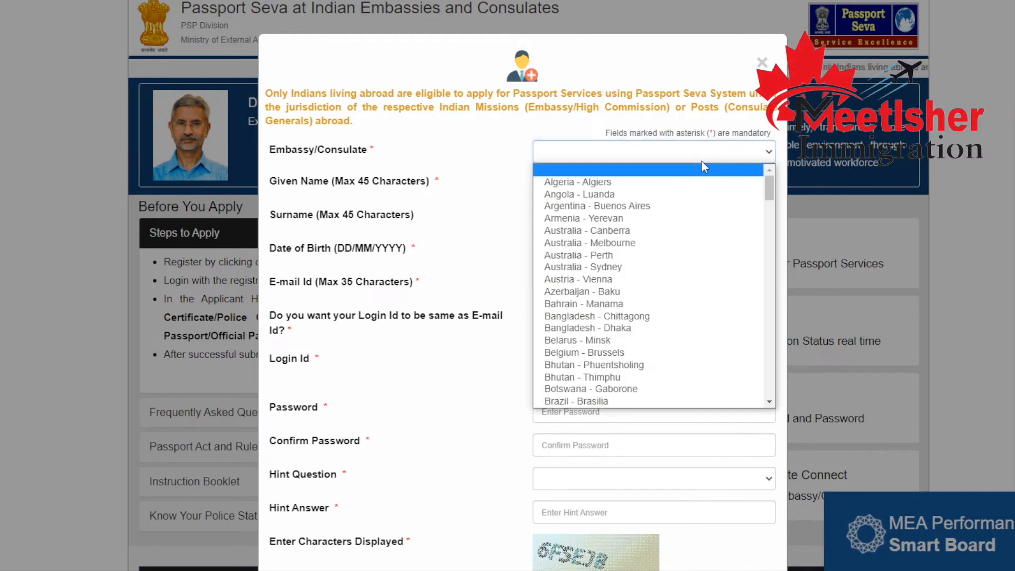
pyautogui.press('c')
pyautogui.press('Down')
pyautogui.press('Down')
pyautogui.press('Down')
pyautogui.press('Down')
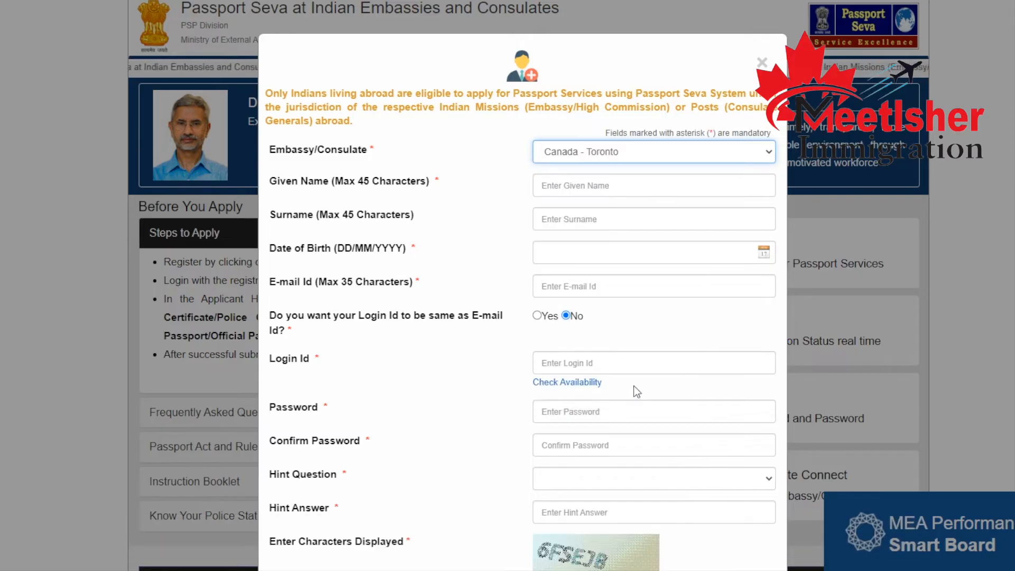
# Enter the applicant's given name and surname in the registration form.
pyautogui.click(613, 190)
pyautogui.write('anmol')
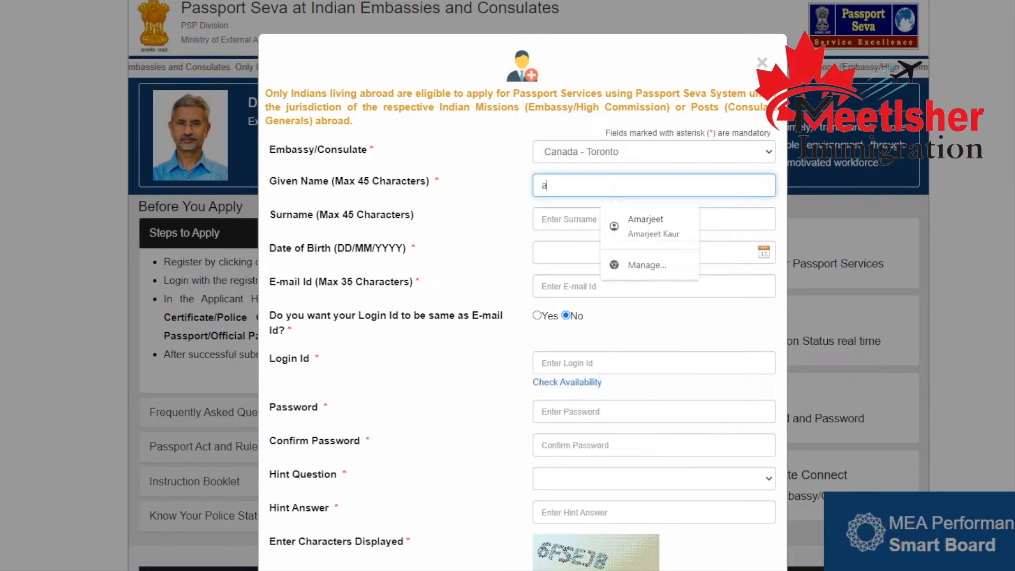
pyautogui.press('BackSpace')
pyautogui.press('BackSpace')
pyautogui.press('BackSpace')
pyautogui.press('BackSpace')
pyautogui.press('BackSpace')
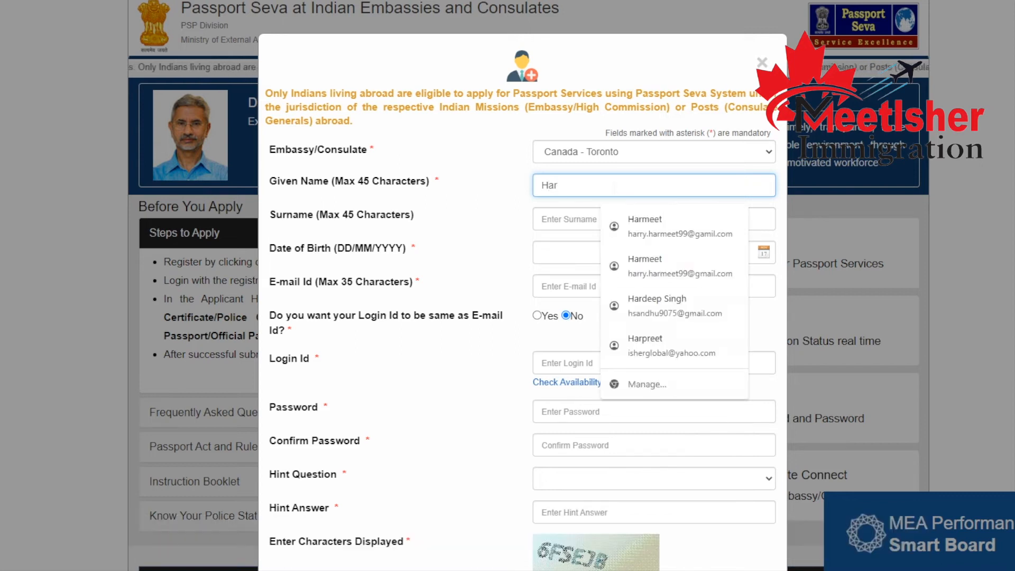
pyautogui.press('Tab')
# Enter the applicant's date of birth in DD/MM/YYYY format, with slashes between day, month and year.
pyautogui.press('Tab')
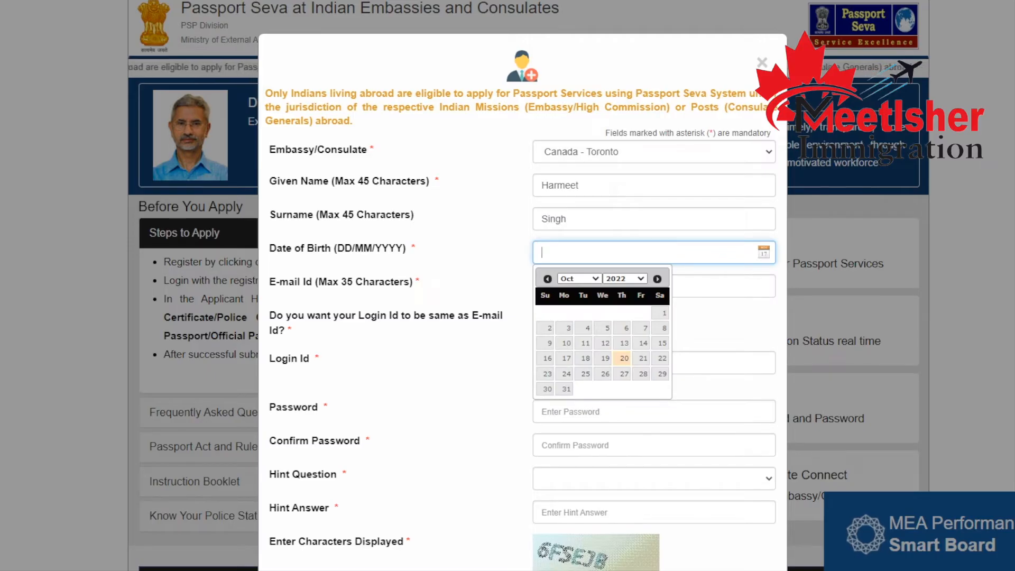
pyautogui.write('0101')
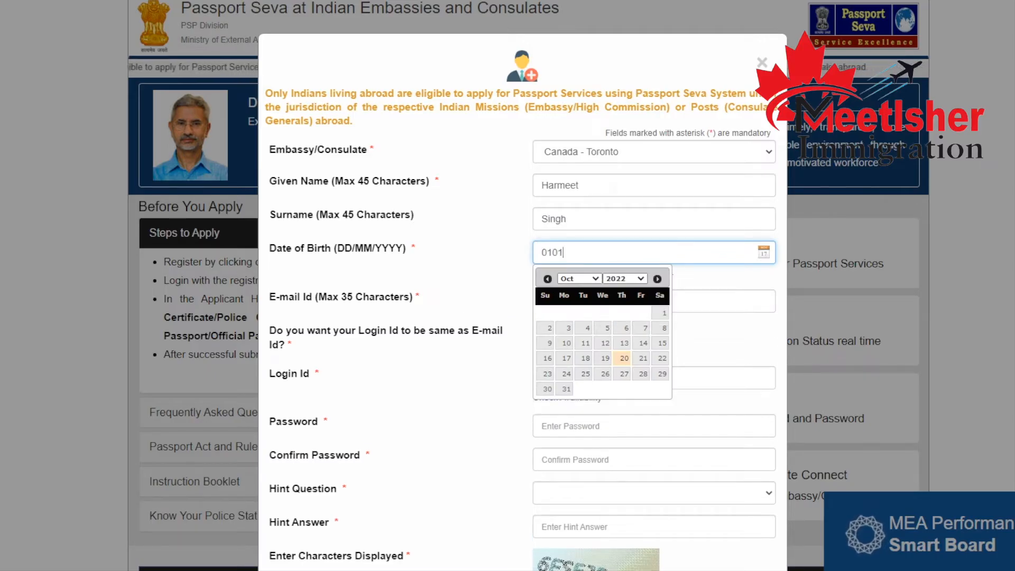
pyautogui.press('BackSpace')
pyautogui.press('BackSpace')
pyautogui.press('BackSpace')
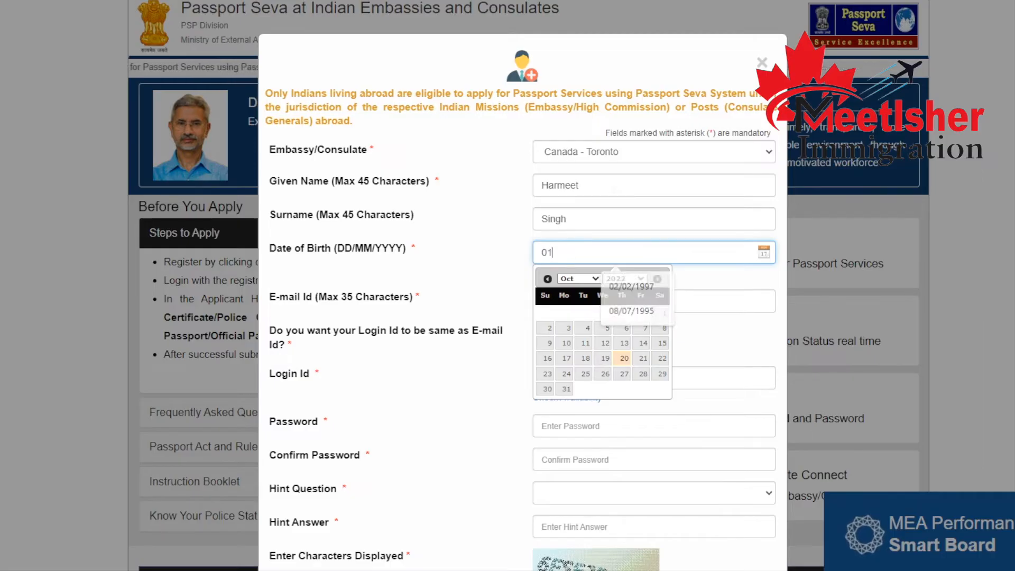
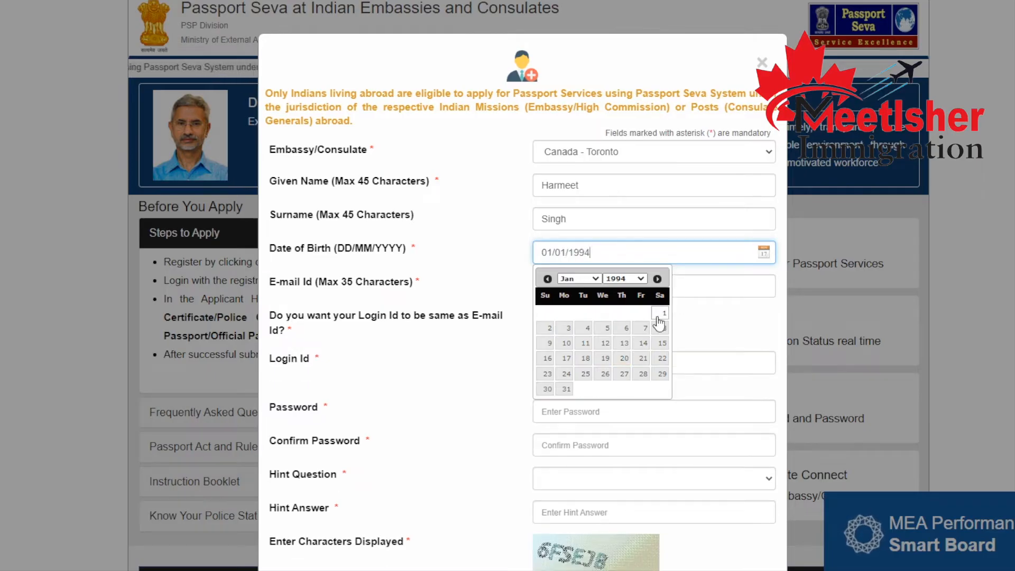
# Fill in the applicant's e-mail address and choose to use it as the Login Id too.
pyautogui.press('Tab')
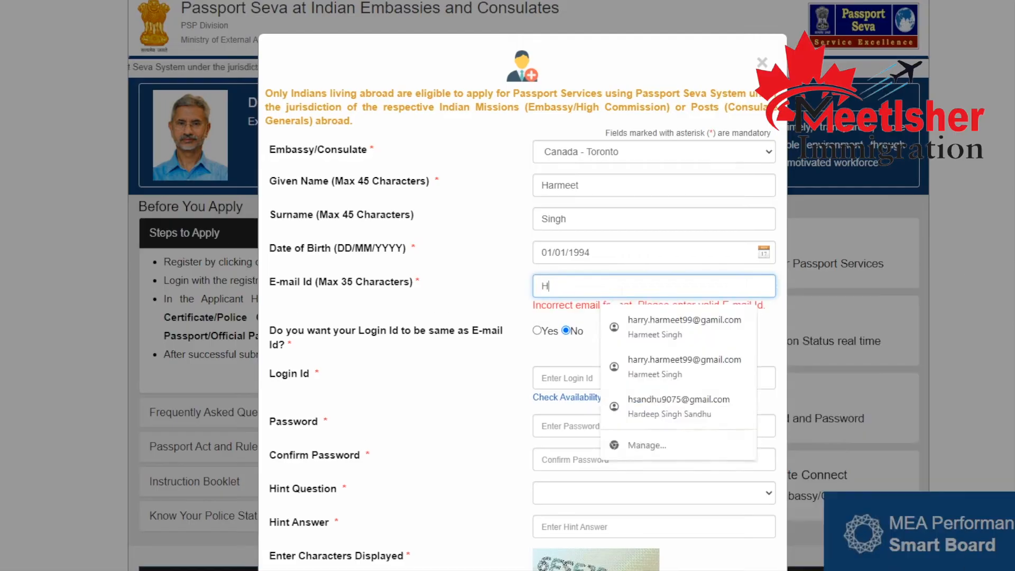
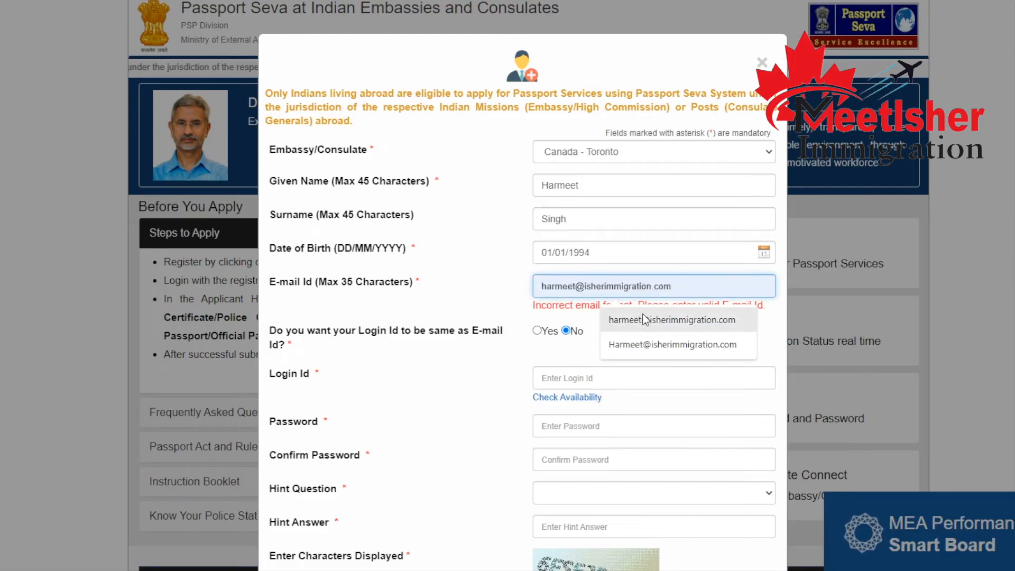
pyautogui.click(646, 319)
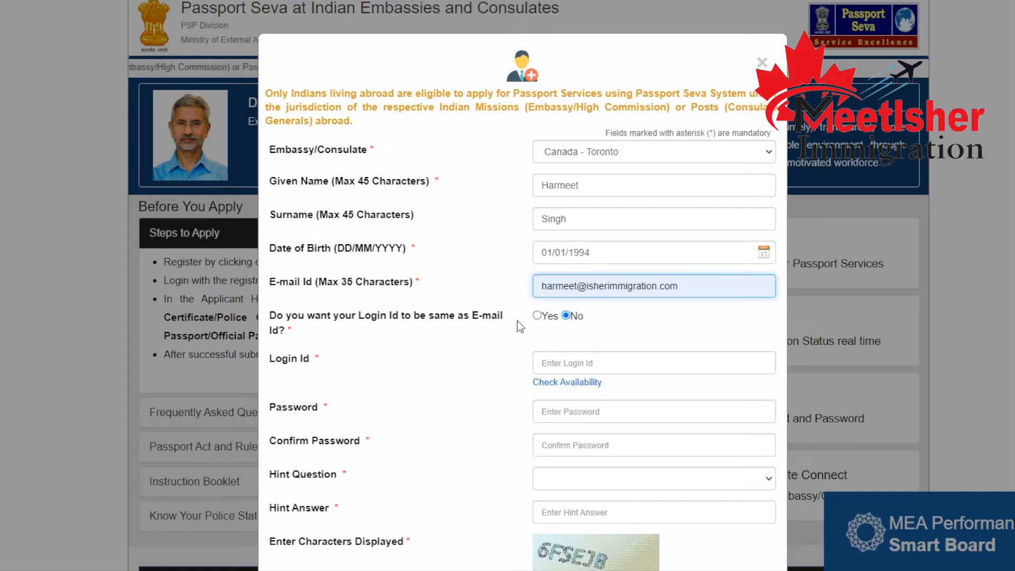
pyautogui.click(537, 316)
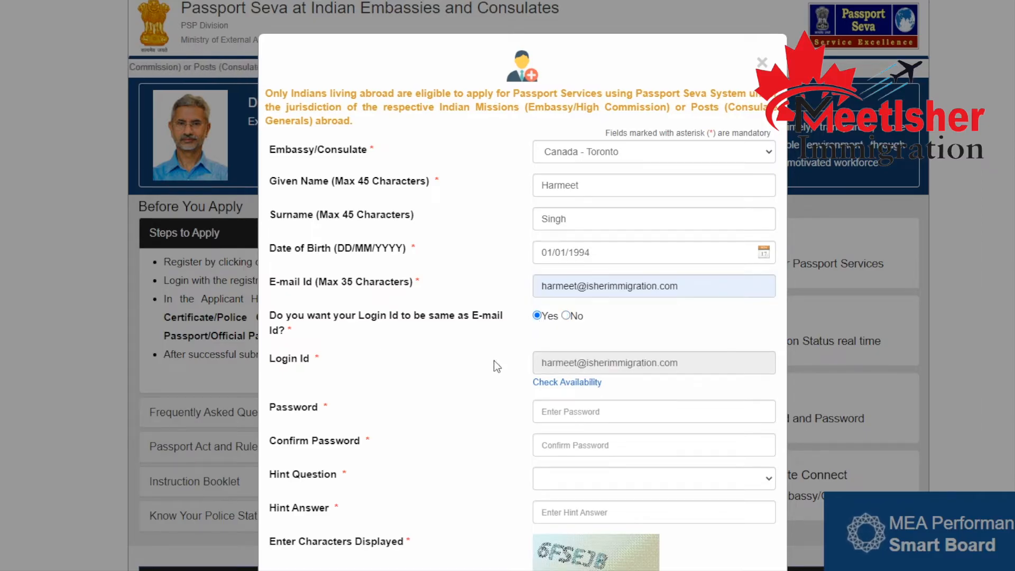
# Enter an account password of 8 to 14 characters that meets the character rules.
pyautogui.scroll(-1, 494, 360)
pyautogui.click(615, 348)
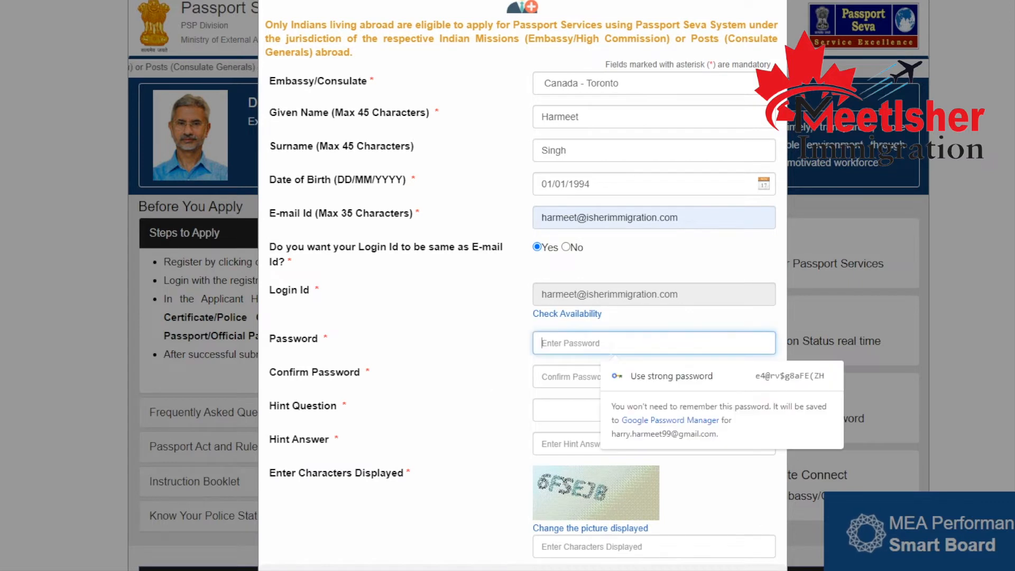
pyautogui.write('•••••••••••')
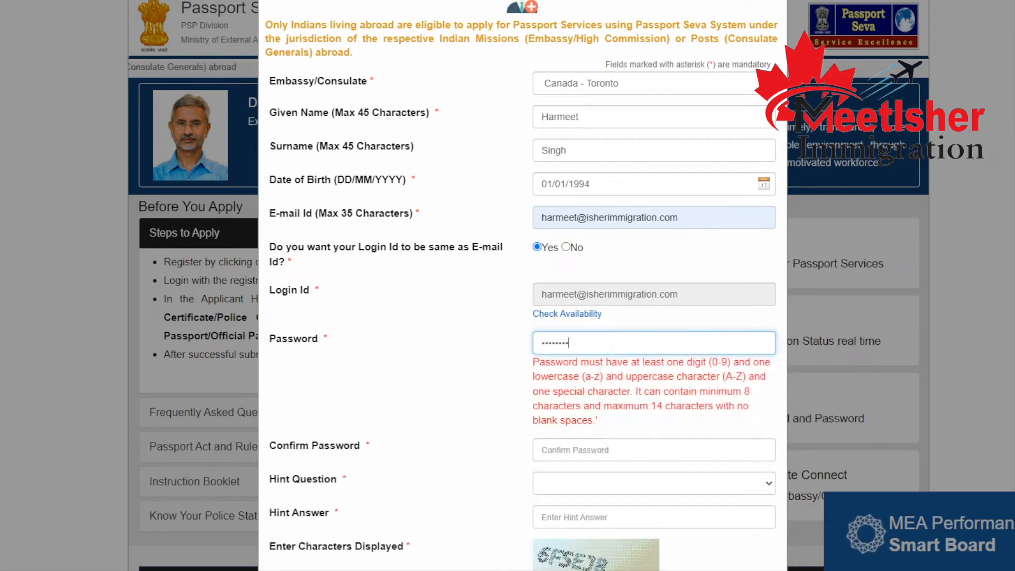
pyautogui.press('BackSpace')
pyautogui.press('BackSpace')
pyautogui.press('BackSpace')
pyautogui.press('BackSpace')
pyautogui.press('BackSpace')
pyautogui.press('BackSpace')
pyautogui.press('BackSpace')
pyautogui.press('BackSpace')
pyautogui.press('BackSpace')
pyautogui.press('BackSpace')
pyautogui.press('BackSpace')
pyautogui.write('••••••••••')
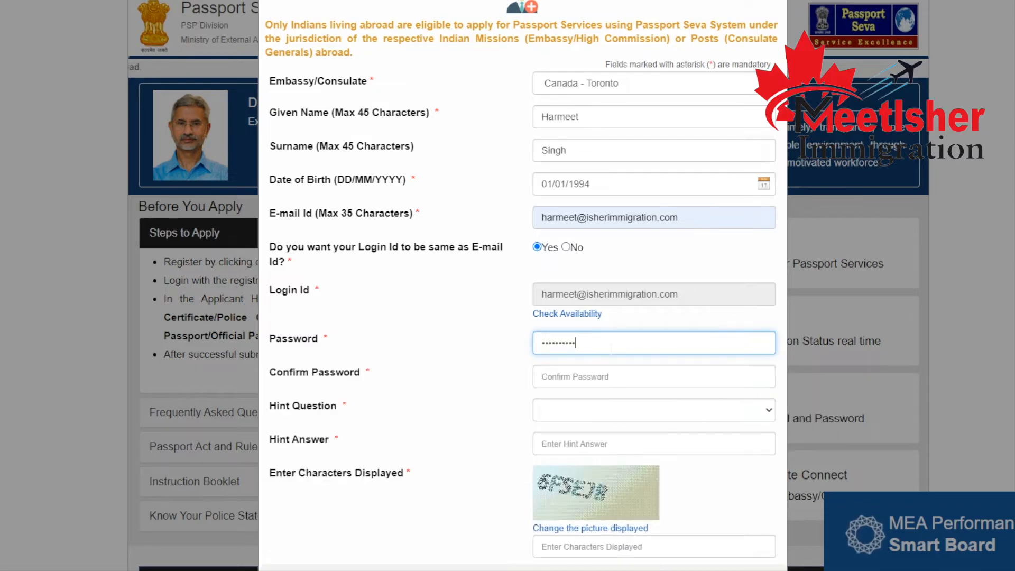
# Repeat the account password in the Confirm Password field.
pyautogui.click(605, 377)
pyautogui.write('••••')
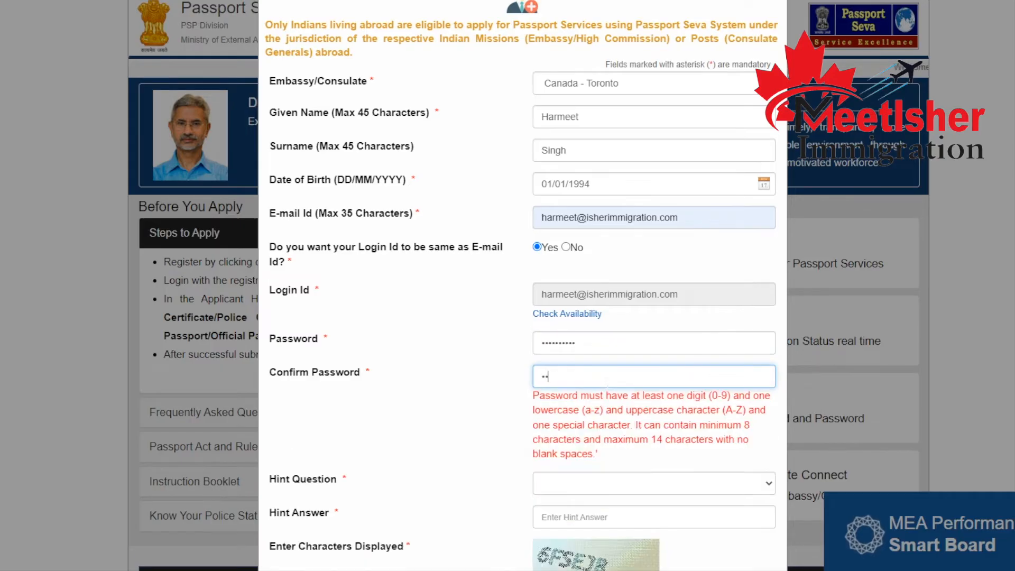
pyautogui.write('•••••')
pyautogui.press('BackSpace')
pyautogui.press('BackSpace')
pyautogui.press('BackSpace')
pyautogui.press('BackSpace')
pyautogui.press('BackSpace')
pyautogui.press('BackSpace')
pyautogui.press('BackSpace')
pyautogui.press('BackSpace')
pyautogui.press('BackSpace')
pyautogui.write('••')
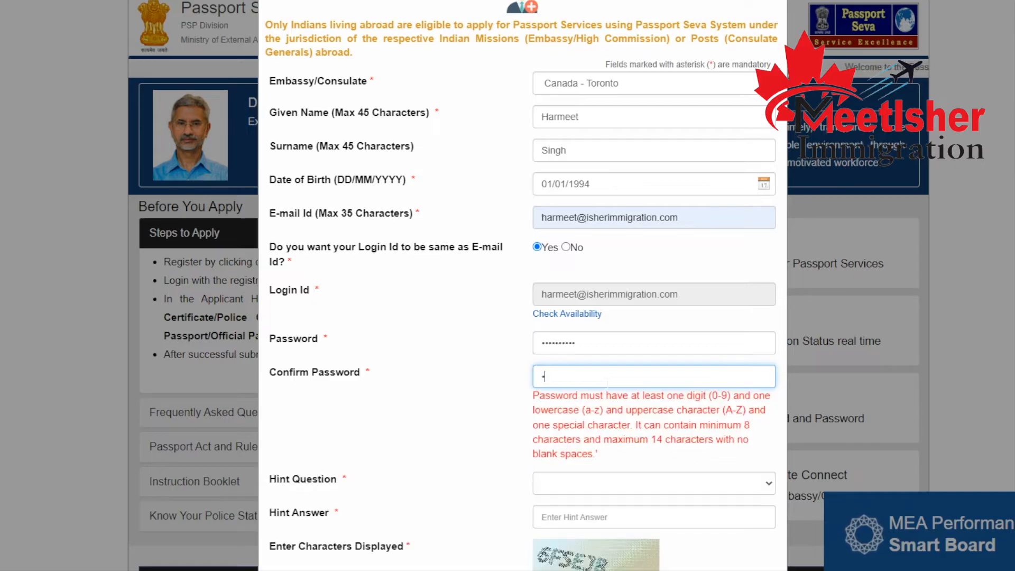
pyautogui.write('••••••••')
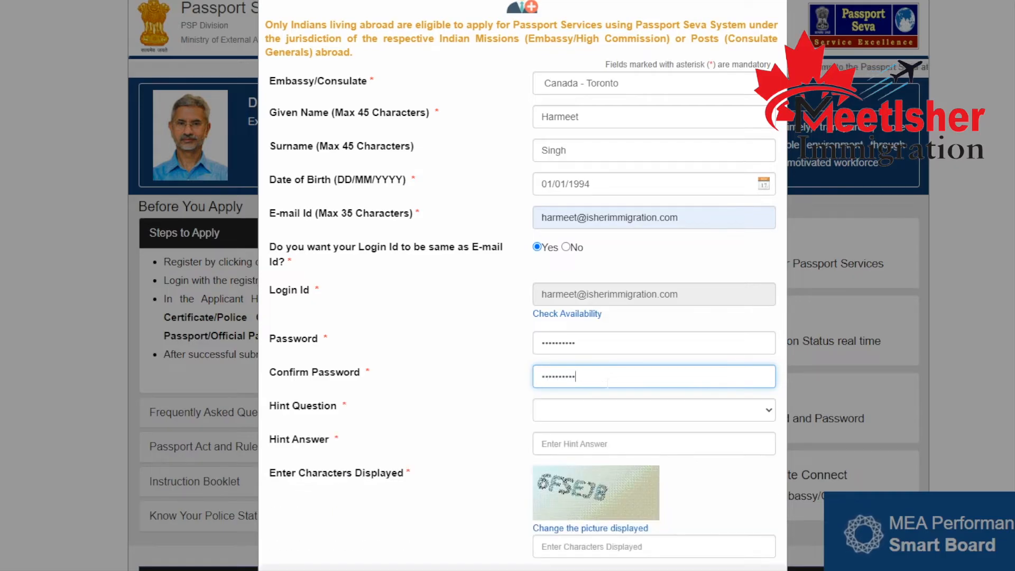
# Set the hint question to Birth City and enter the hint answer.
pyautogui.click(606, 408)
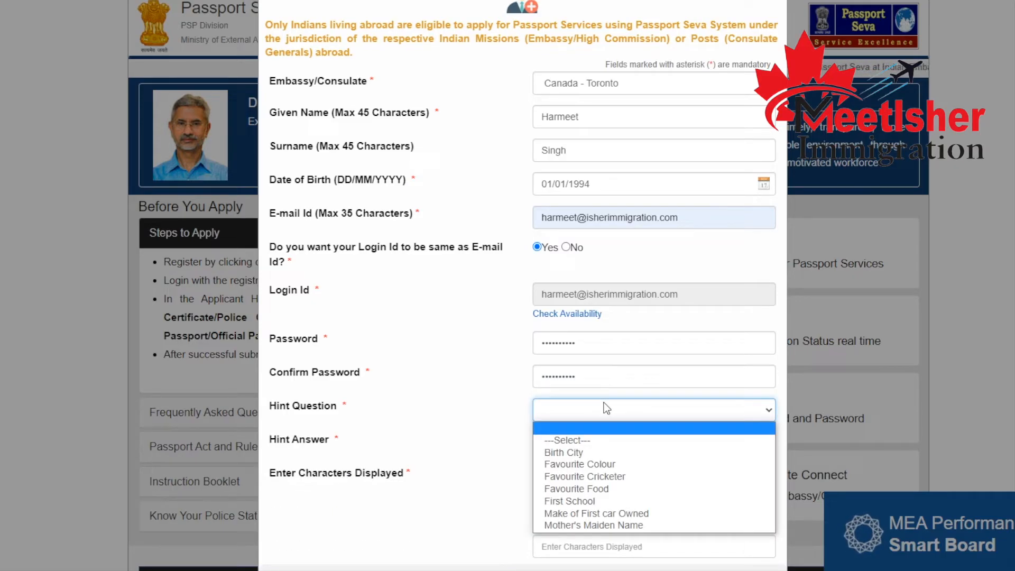
pyautogui.click(593, 457)
pyautogui.click(559, 449)
pyautogui.write('abcdefgh')
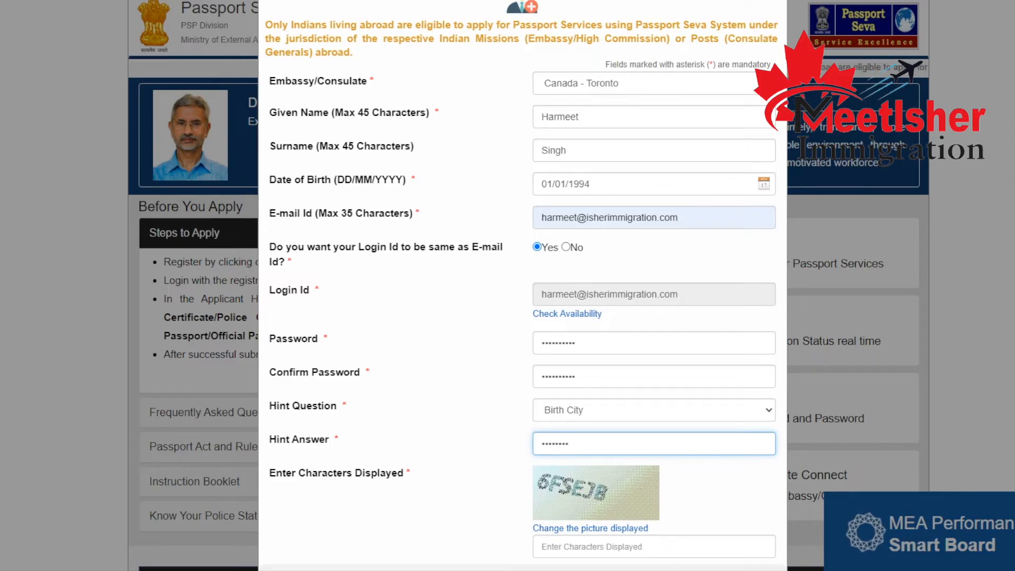
# Enter the captcha characters shown in the picture of the registration form.
pyautogui.click(602, 546)
pyautogui.click(723, 516)
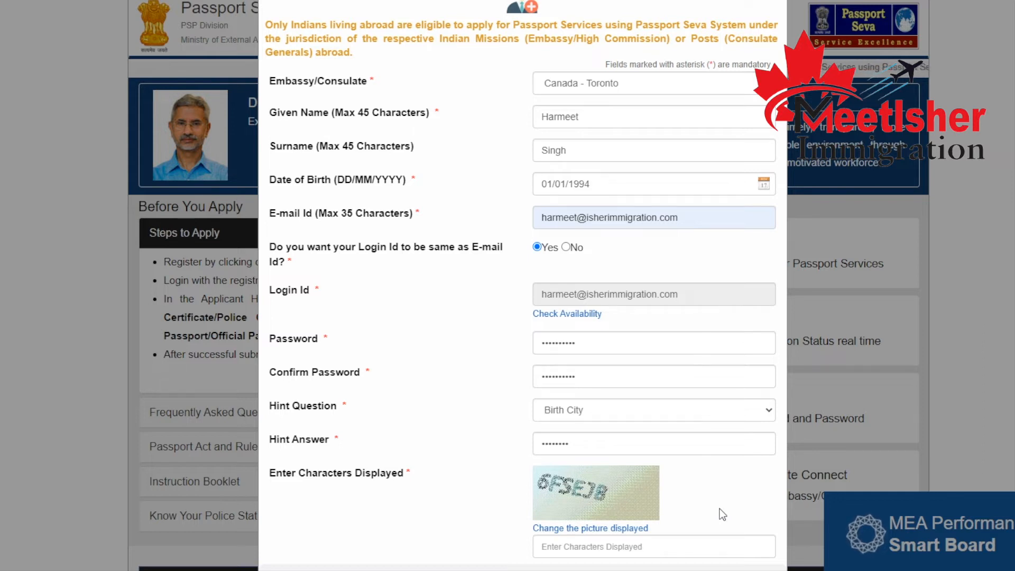
pyautogui.click(697, 546)
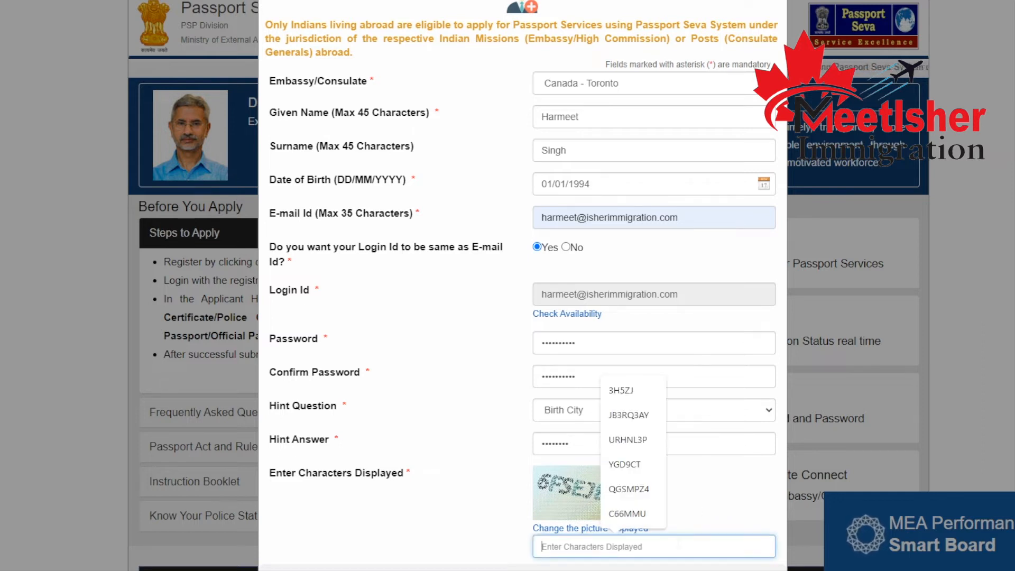
pyautogui.write('6F')
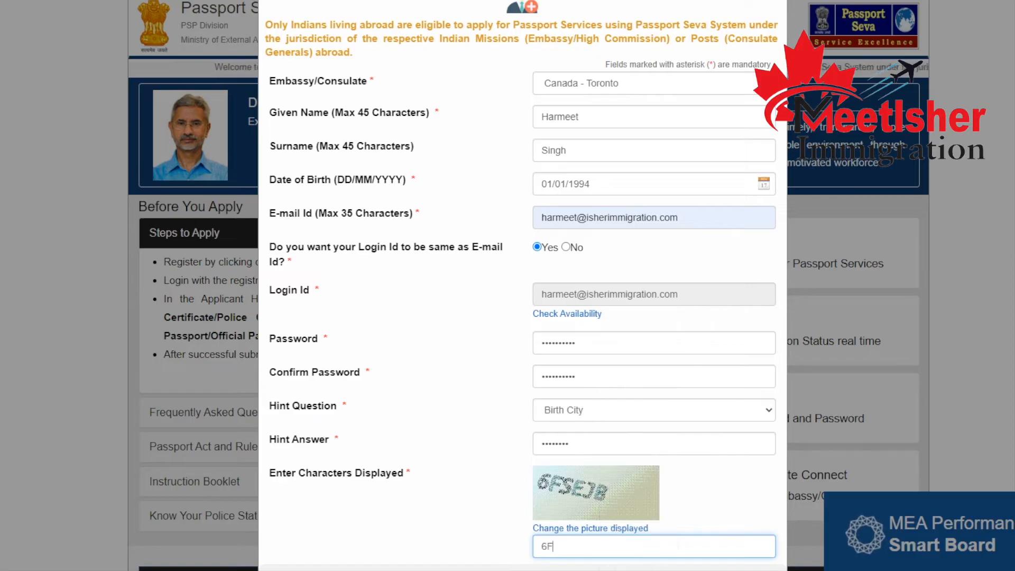
pyautogui.write('SEJB')
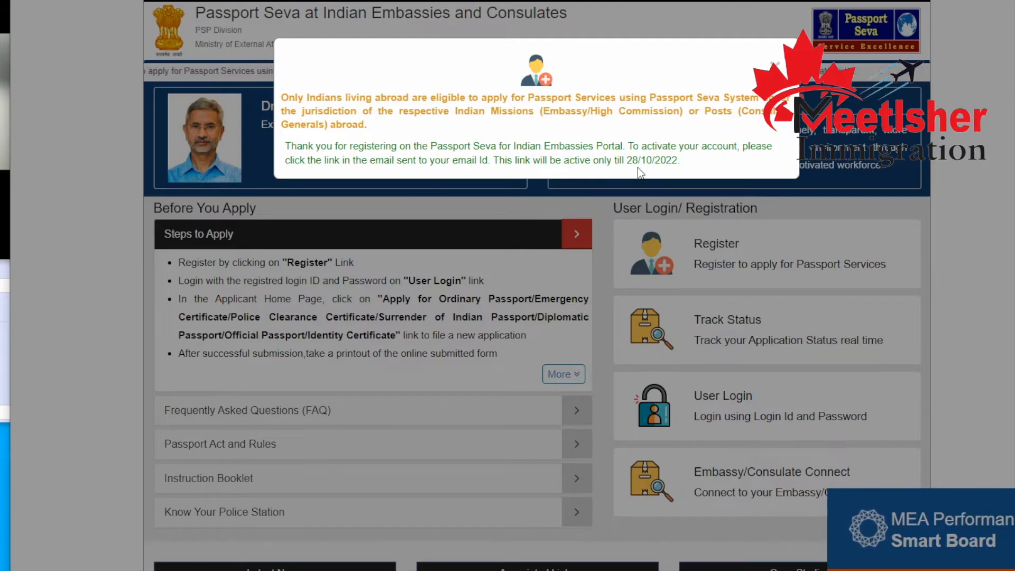
# Close the registration message and open the user login form at its Login Id field.
pyautogui.click(775, 65)
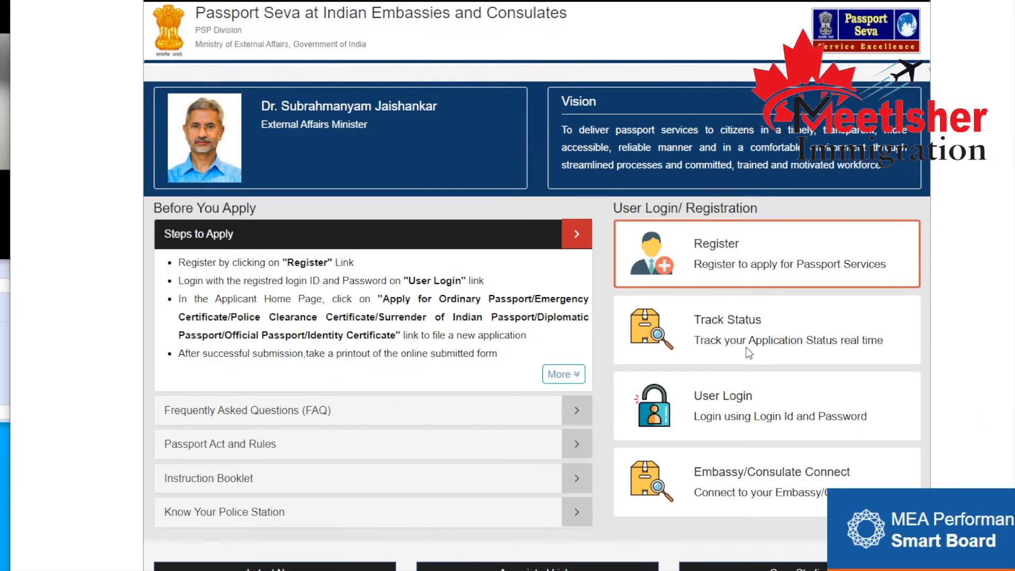
pyautogui.scroll(-2, 747, 348)
pyautogui.click(745, 288)
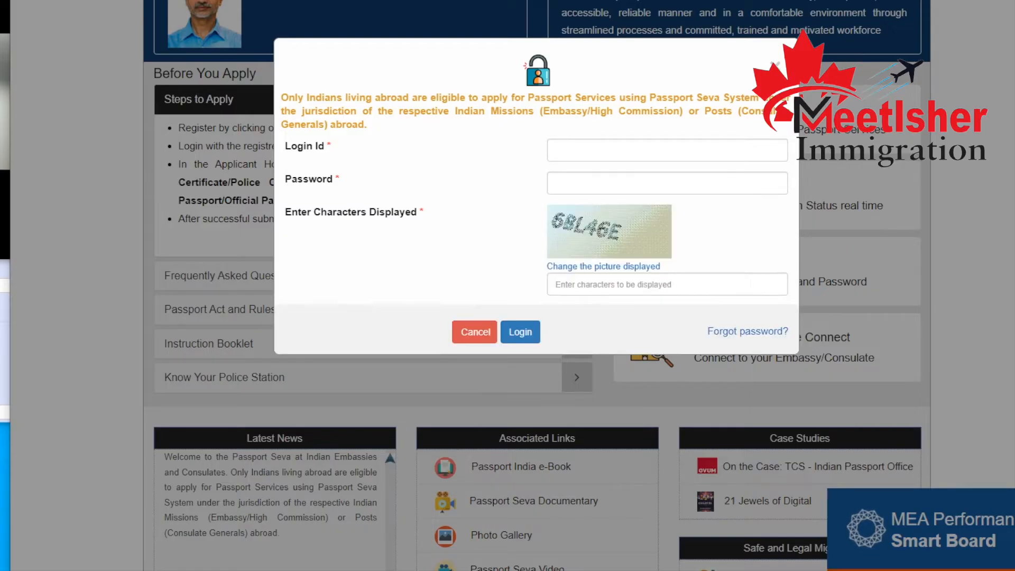
pyautogui.click(567, 151)
pyautogui.click(426, 189)
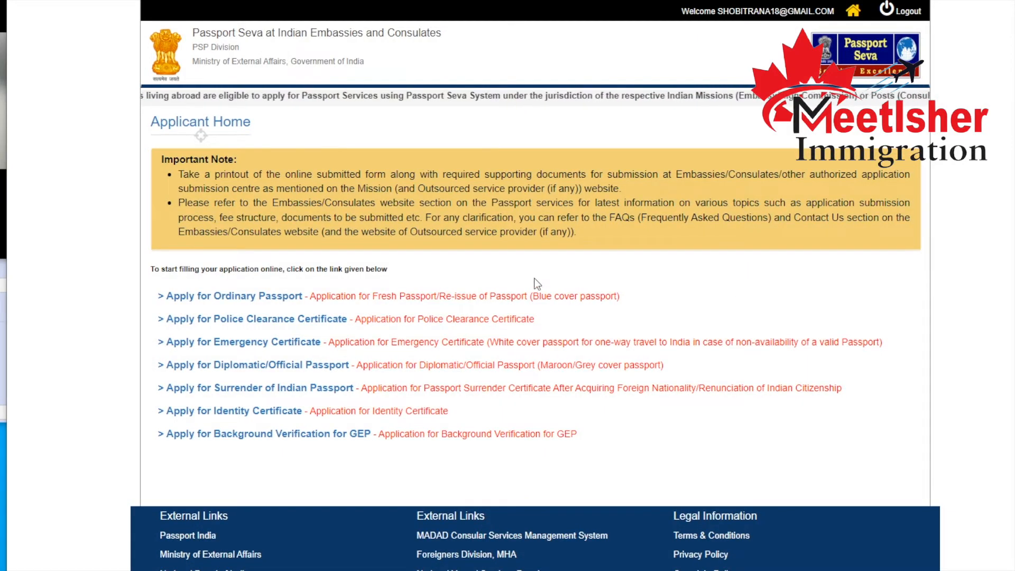
# Open the Police Clearance Certificate application and set its purpose to Immigration Purposes Other Than Citizenship.
pyautogui.scroll(-1, 333, 253)
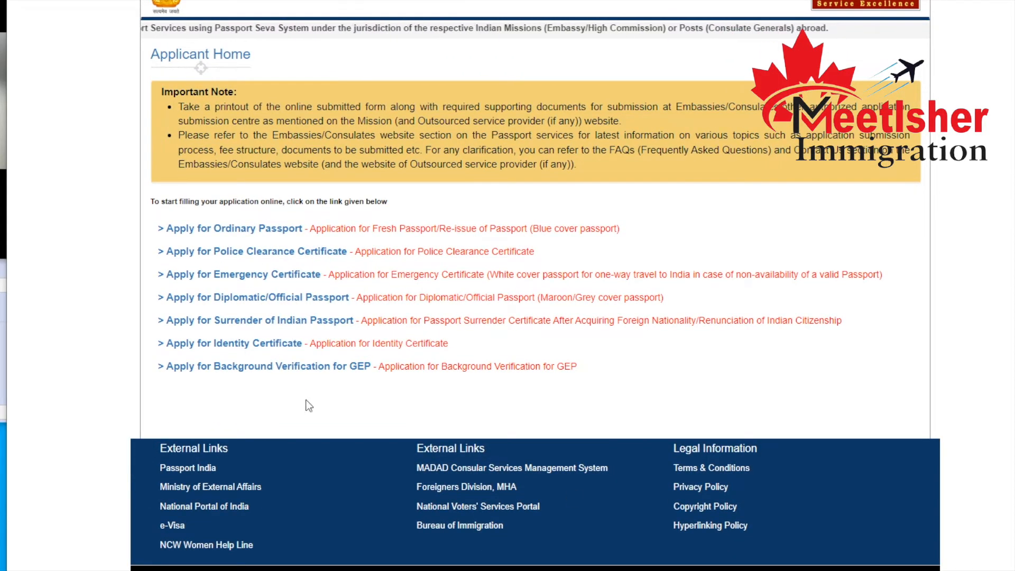
pyautogui.click(213, 252)
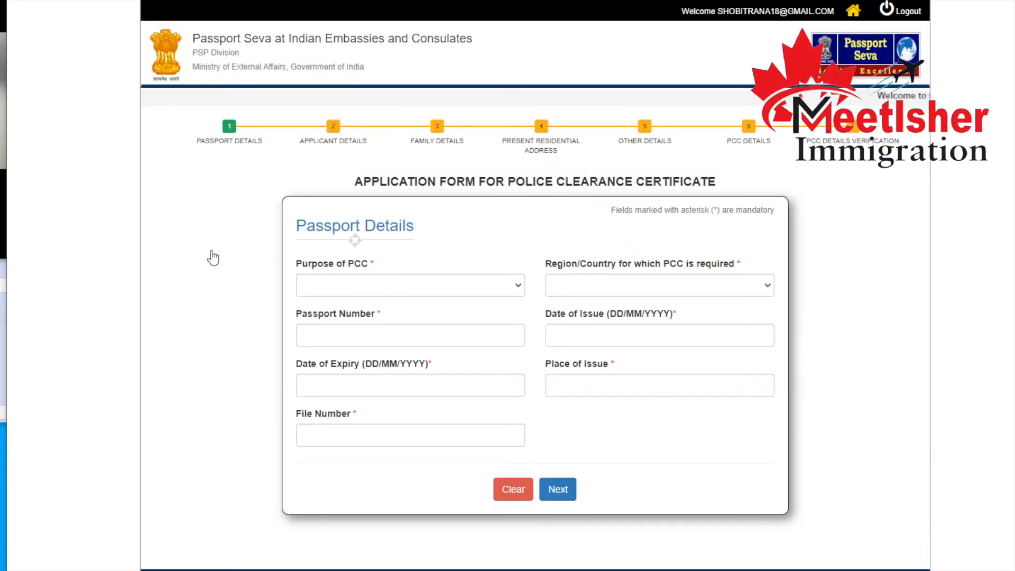
pyautogui.click(408, 288)
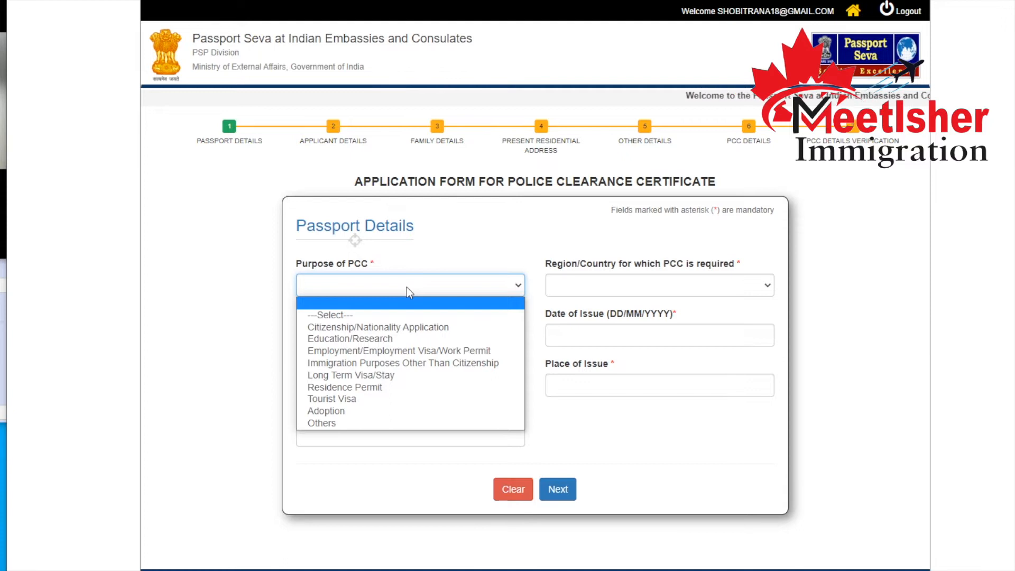
pyautogui.click(394, 363)
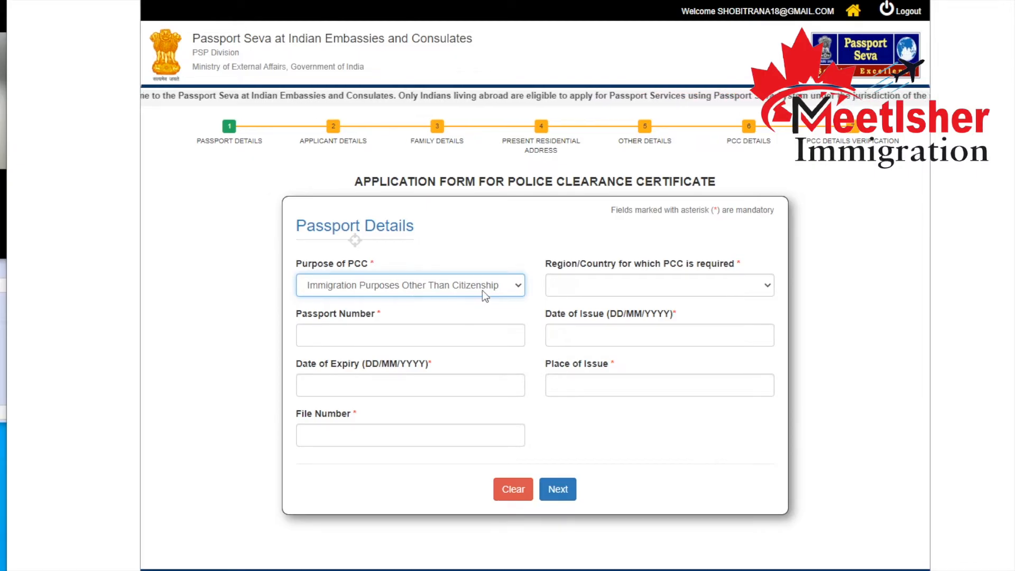
# Set the region/country for which the PCC is required to Canada and go to the Passport Number field.
pyautogui.click(619, 294)
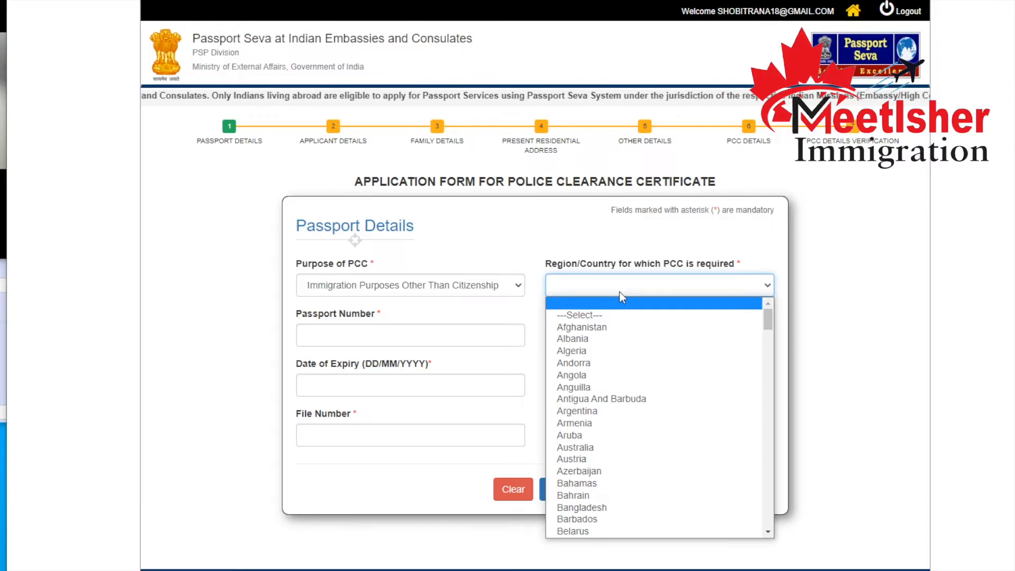
pyautogui.press('c')
pyautogui.press('t')
pyautogui.press('Down')
pyautogui.press('Down')
pyautogui.press('Down')
pyautogui.press('Down')
pyautogui.press('Down')
pyautogui.press('Down')
pyautogui.press('Down')
pyautogui.press('Down')
pyautogui.press('t')
pyautogui.press('a')
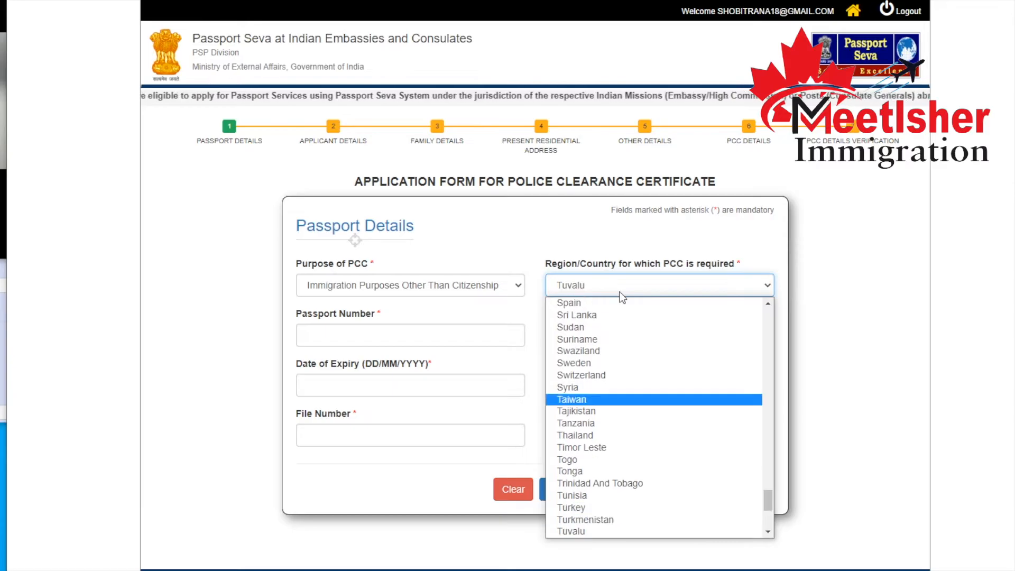
pyautogui.press('Down')
pyautogui.press('Down')
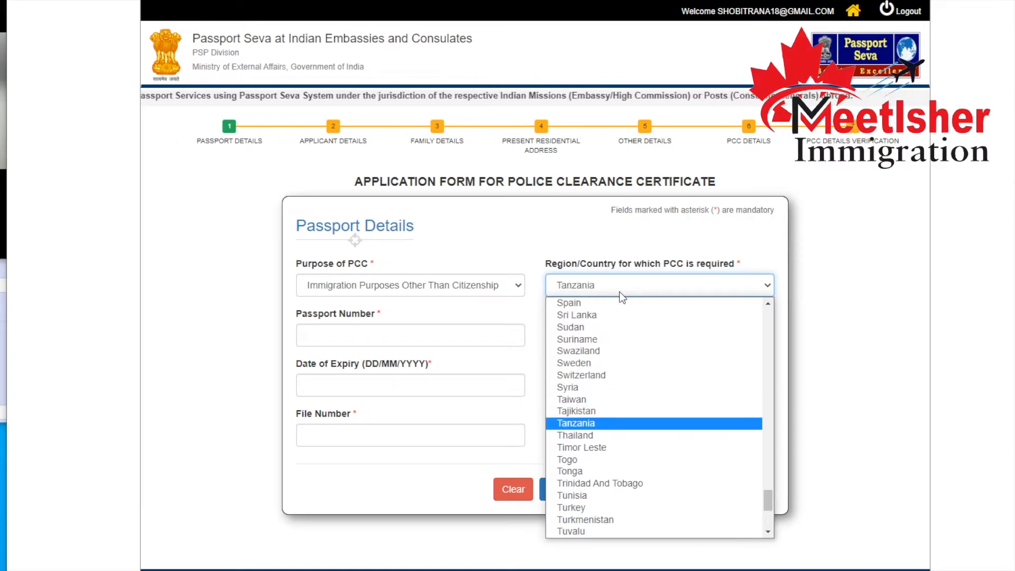
pyautogui.scroll(2, 616, 381)
pyautogui.click(616, 380)
pyautogui.press('c')
pyautogui.press('c')
pyautogui.press('c')
pyautogui.press('c')
pyautogui.press('Up')
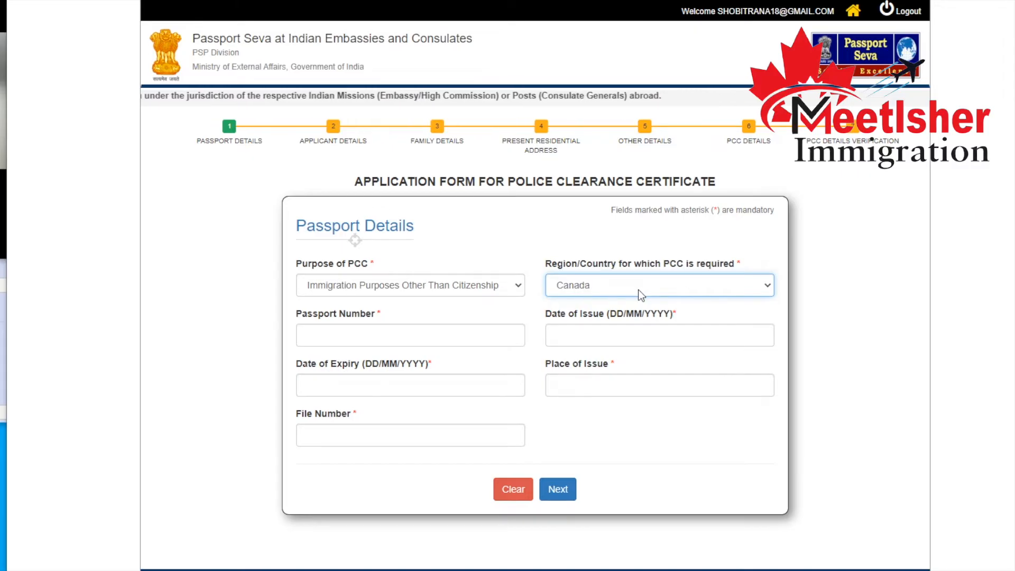
pyautogui.click(639, 289)
pyautogui.click(638, 290)
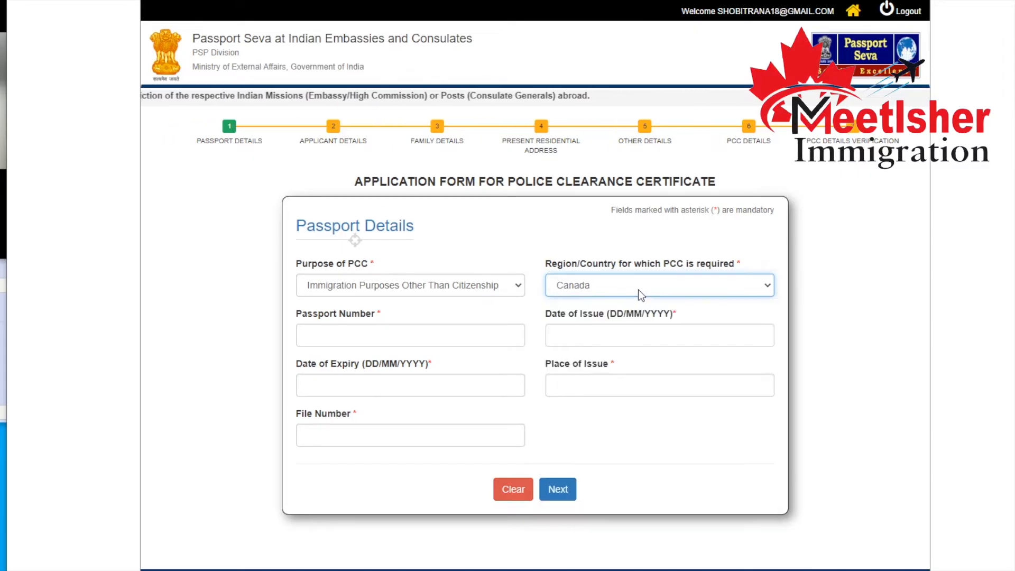
pyautogui.click(456, 332)
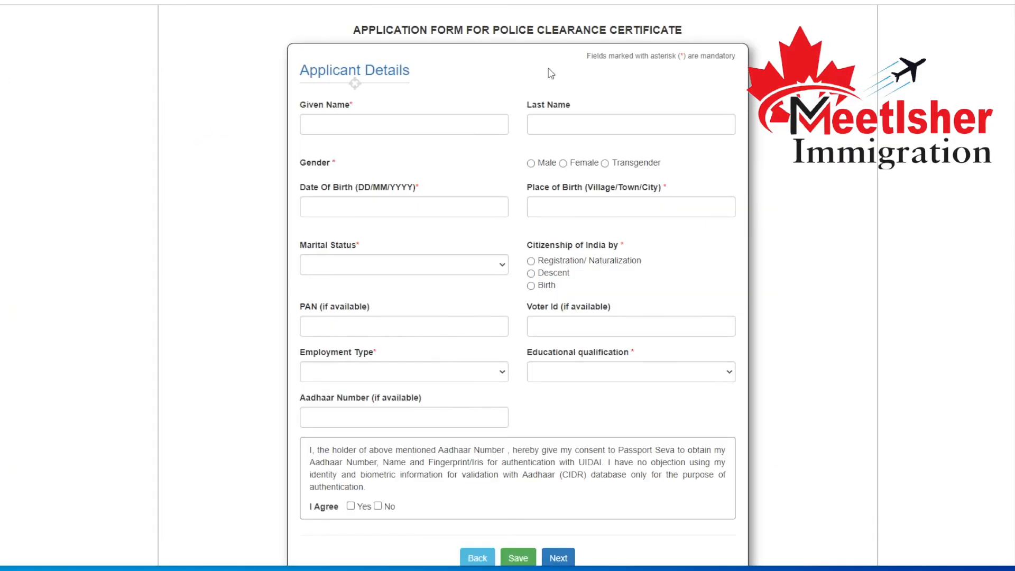
# Enter the applicant's given name in the Applicant Details of the PCC application form.
pyautogui.click(437, 125)
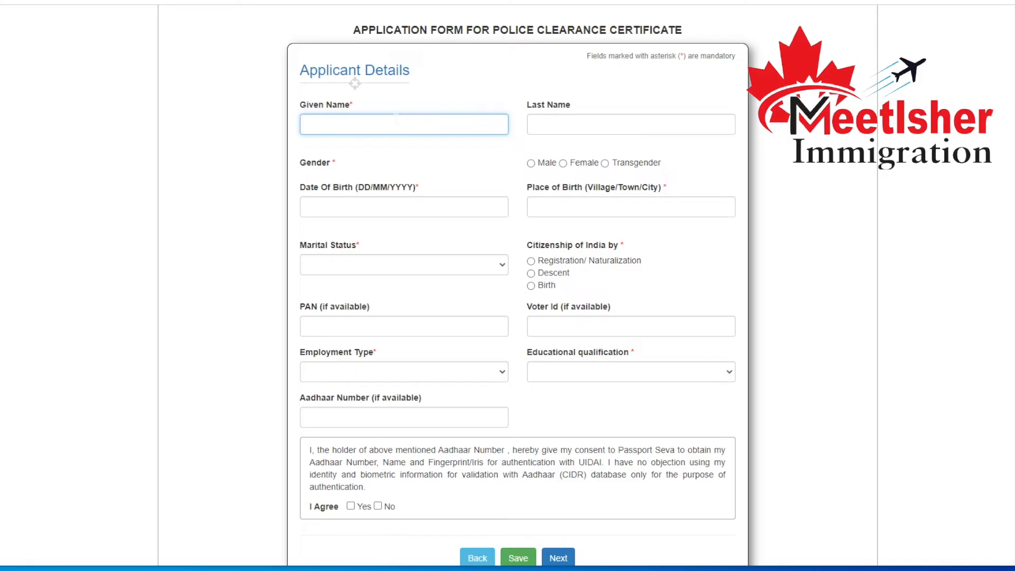
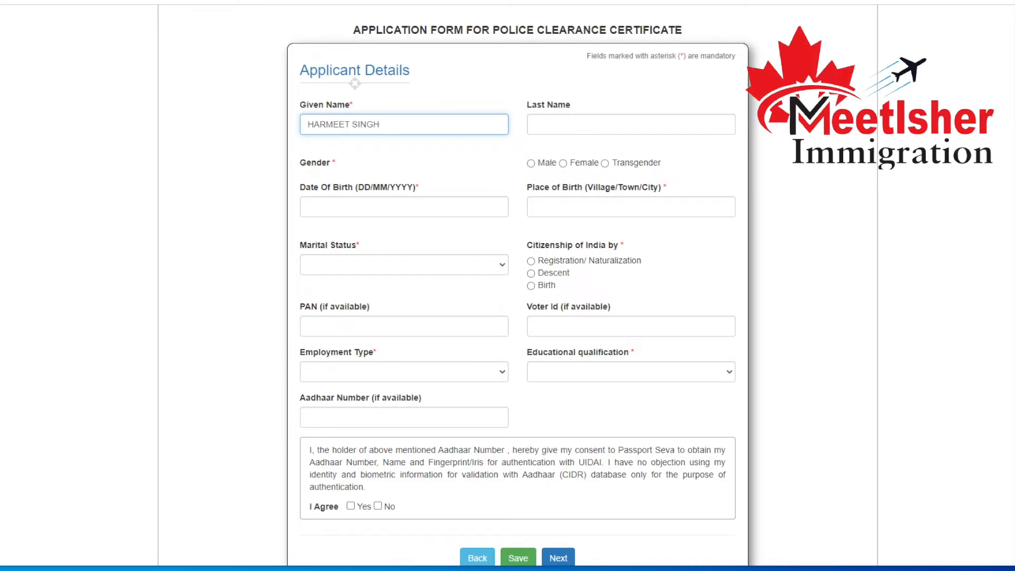
# Enter the applicant's date of birth and fill in the place of birth as PILIBHIT.
pyautogui.click(370, 206)
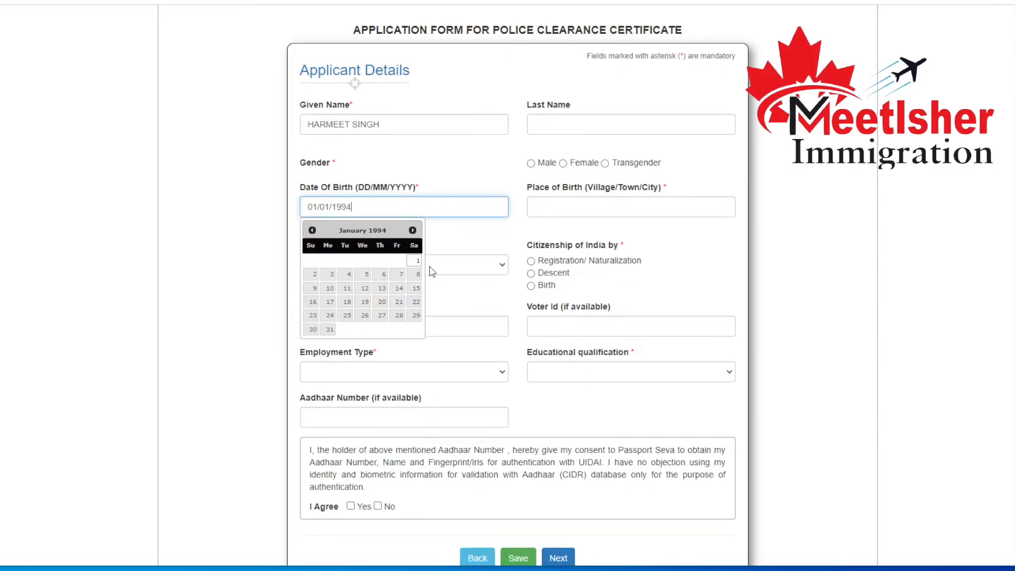
pyautogui.click(416, 263)
pyautogui.click(623, 209)
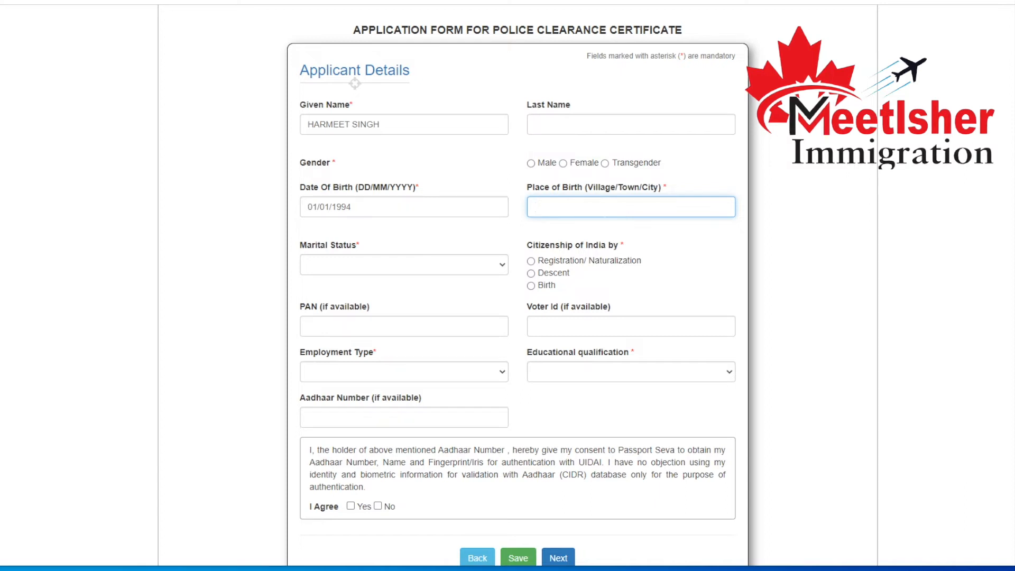
pyautogui.write('PILIBHIT')
pyautogui.press('Tab')
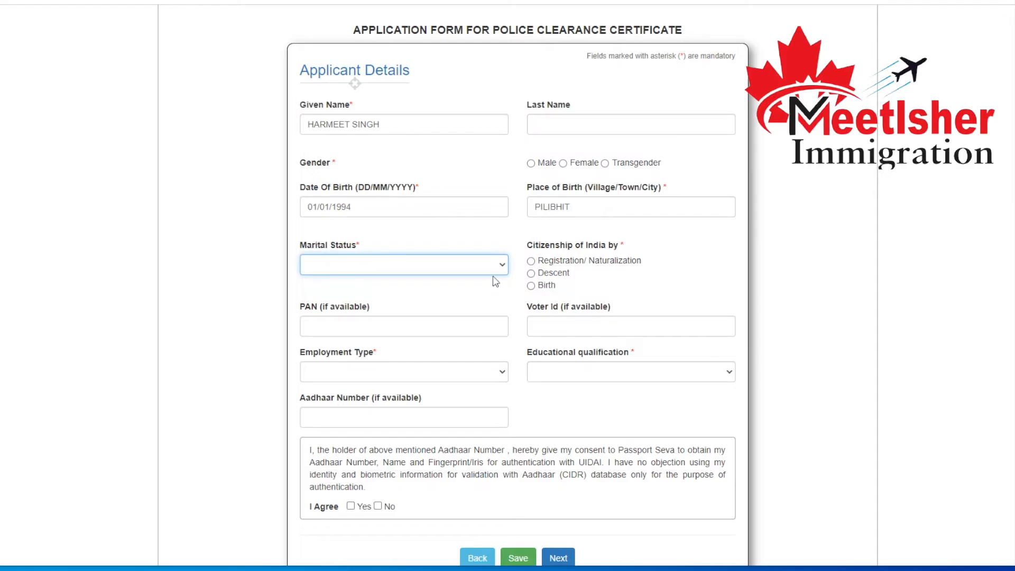
# Set the applicant's marital status to Single and the citizenship of India to Birth.
pyautogui.click(495, 269)
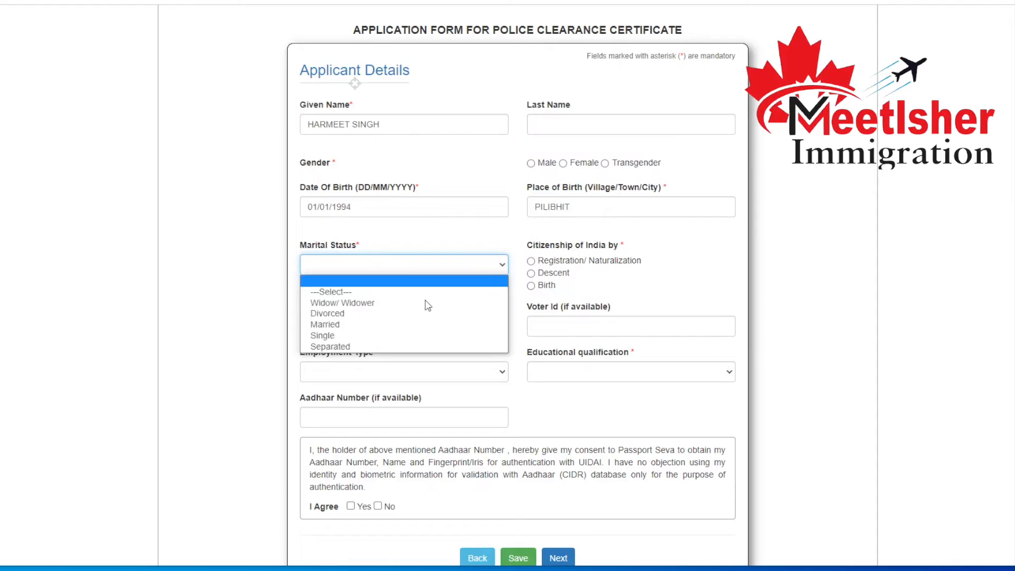
pyautogui.click(377, 337)
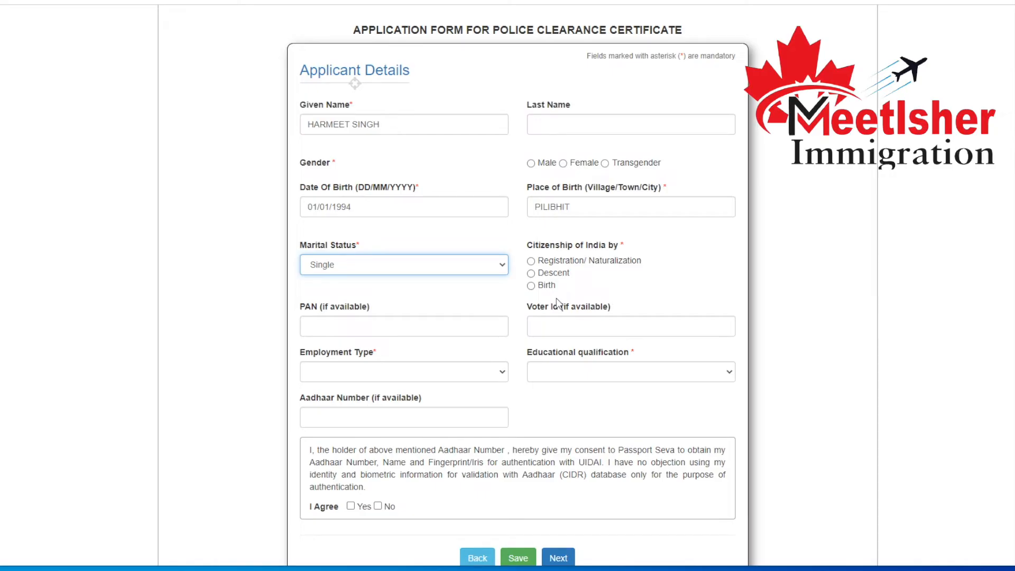
pyautogui.click(530, 286)
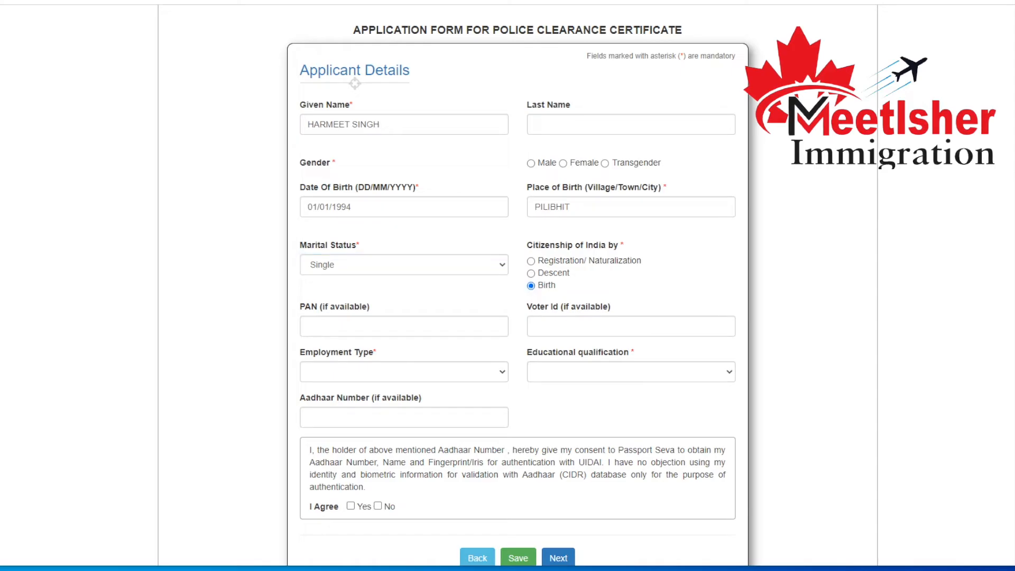
pyautogui.click(404, 326)
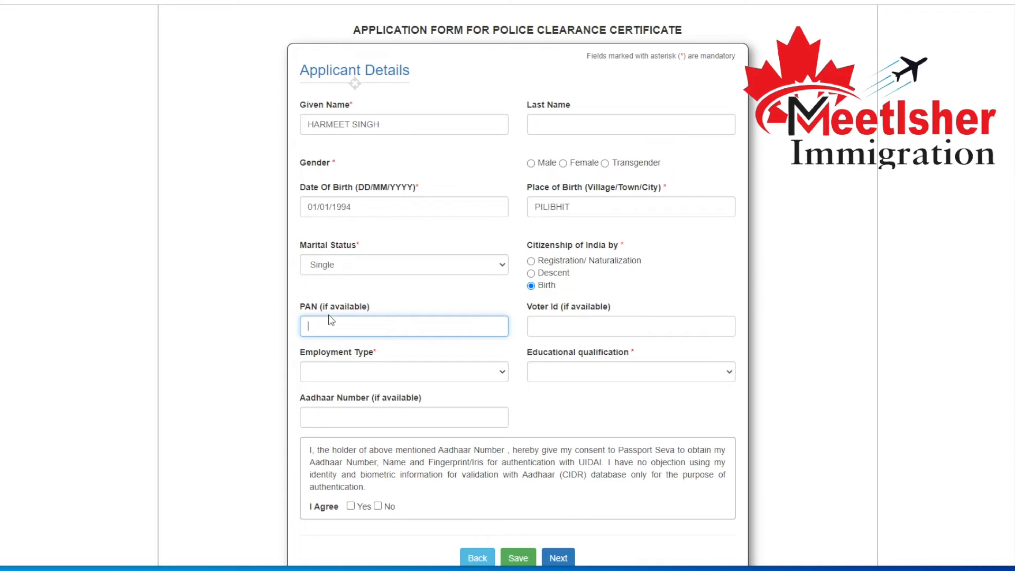
pyautogui.moveTo(320, 310); pyautogui.dragTo(370, 311)
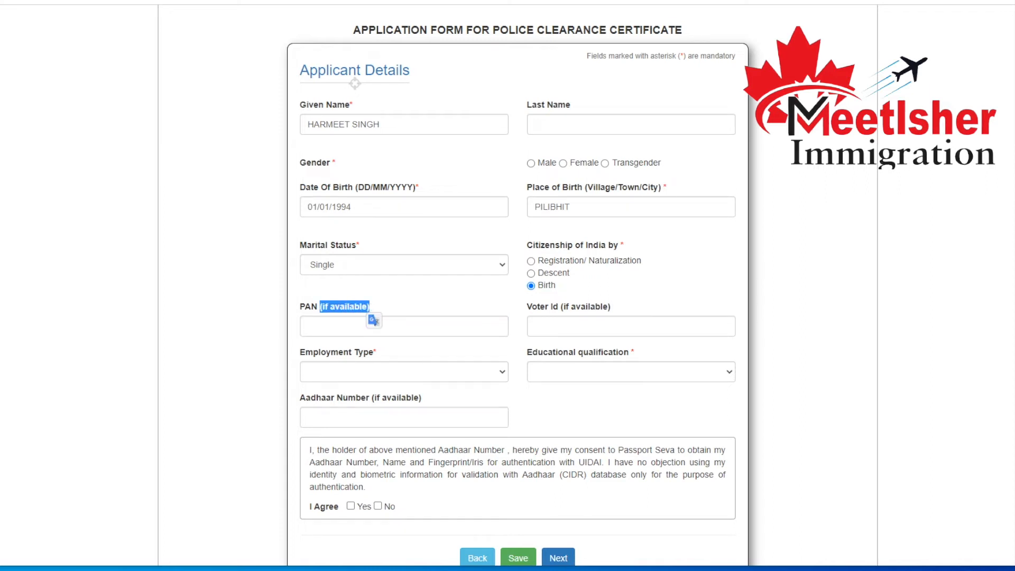
pyautogui.click(404, 295)
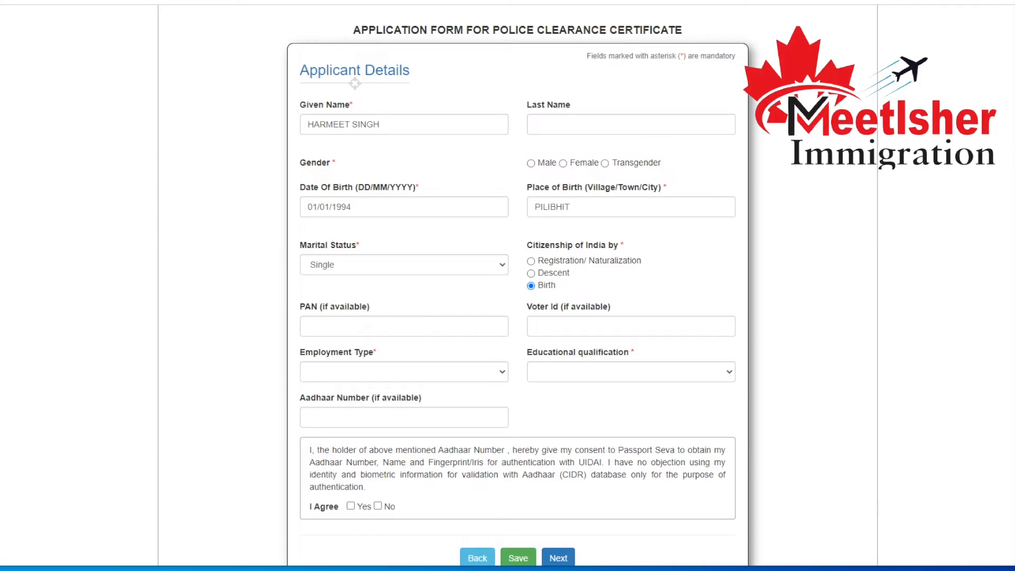
pyautogui.moveTo(561, 309); pyautogui.dragTo(612, 316)
pyautogui.click(544, 327)
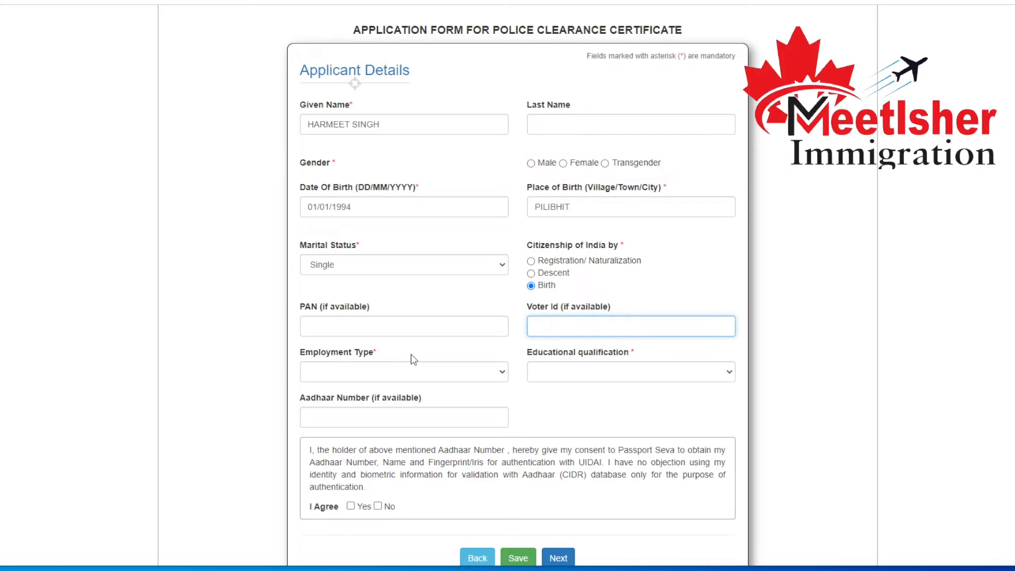
# Set the employment type to Self Employed and the educational qualification to Graduate And Above.
pyautogui.click(419, 371)
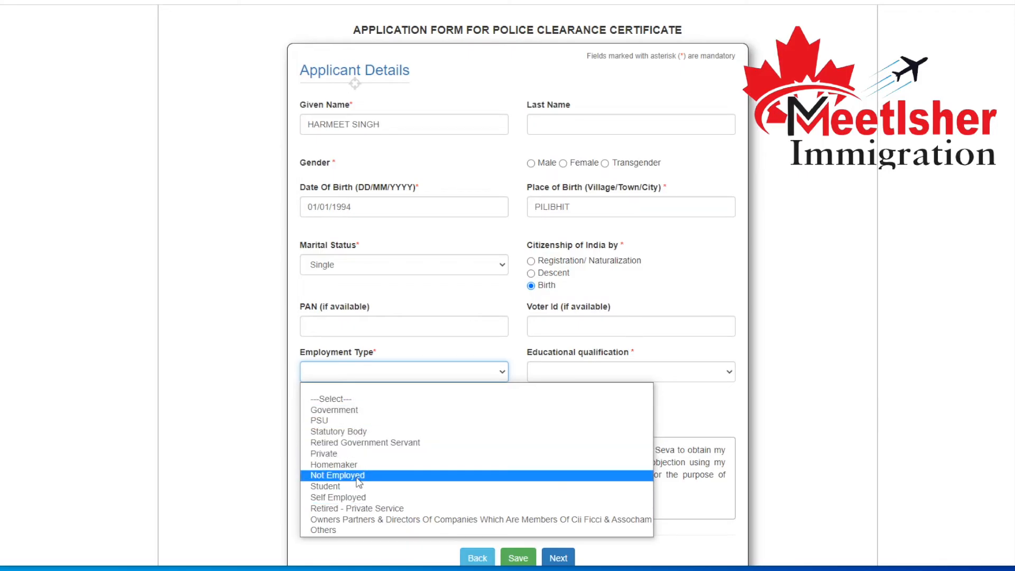
pyautogui.click(349, 497)
pyautogui.click(599, 376)
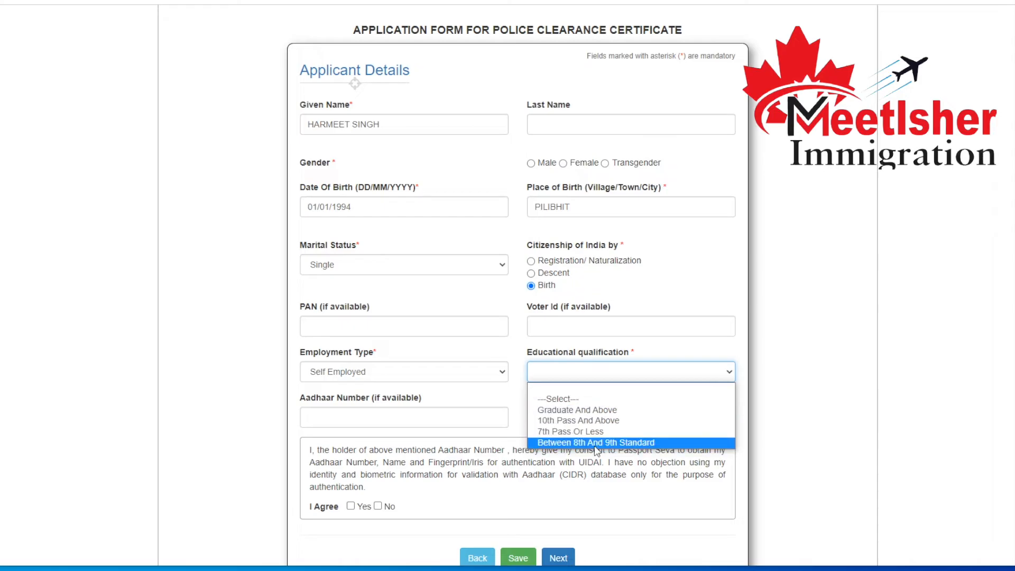
pyautogui.click(580, 411)
pyautogui.click(599, 377)
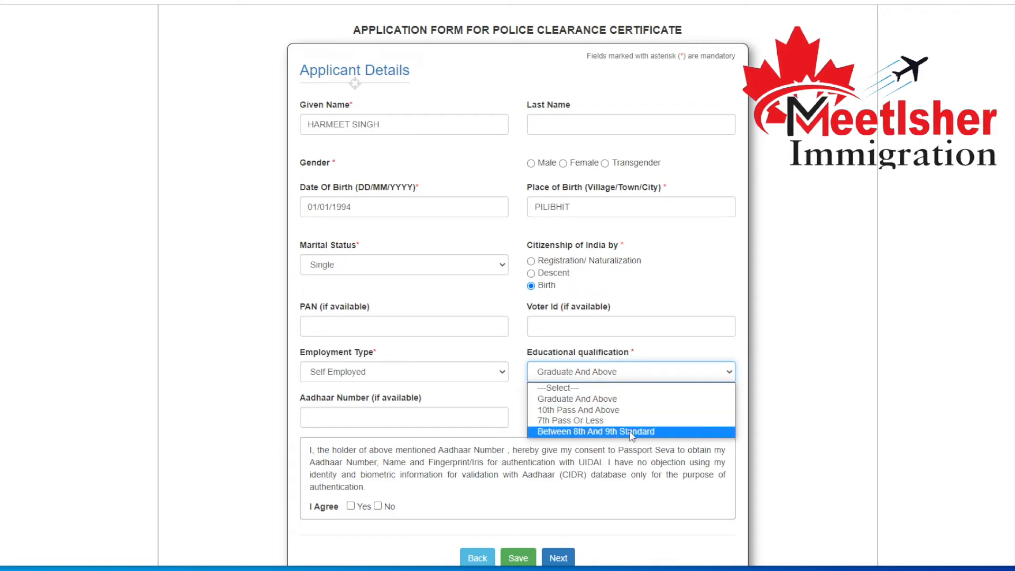
pyautogui.click(632, 402)
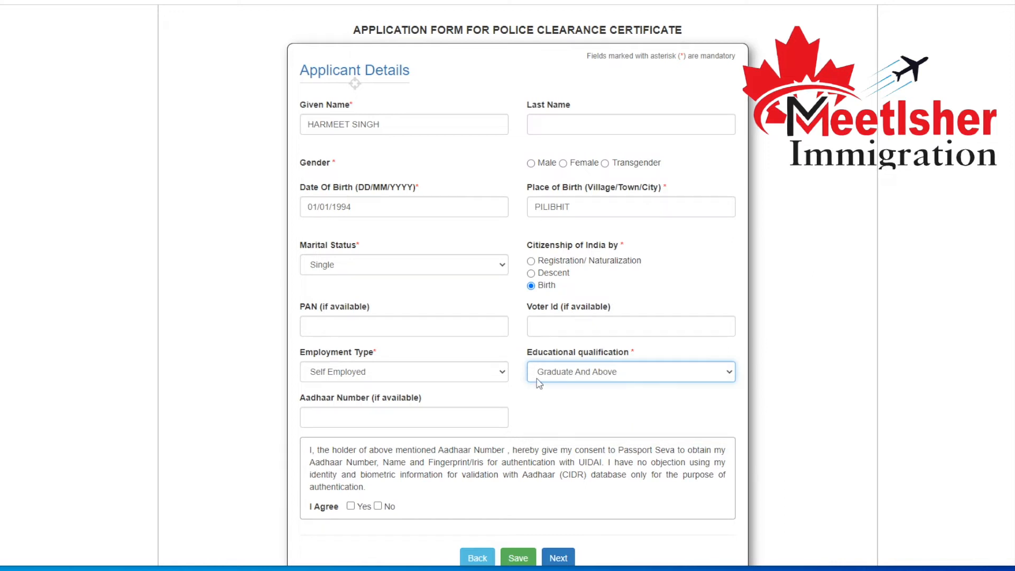
# Enter the applicant's Aadhaar number and agree with Yes to the Aadhaar authentication consent.
pyautogui.click(486, 419)
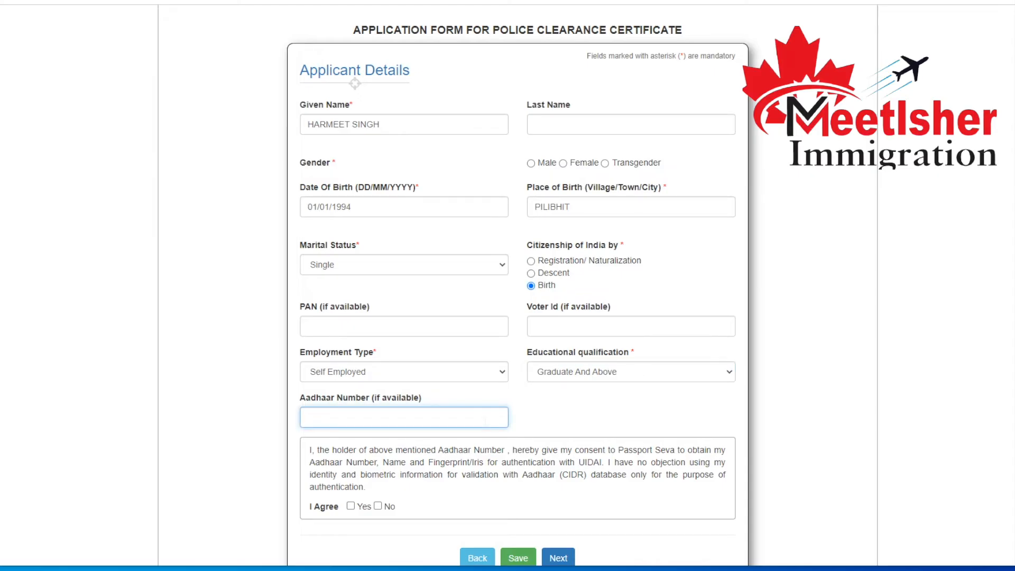
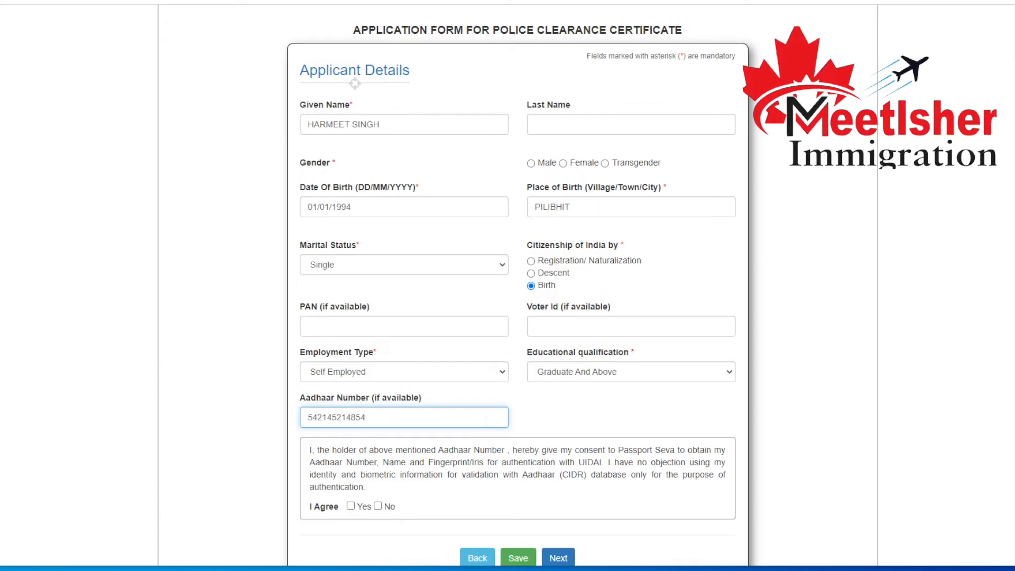
pyautogui.scroll(-1, 485, 421)
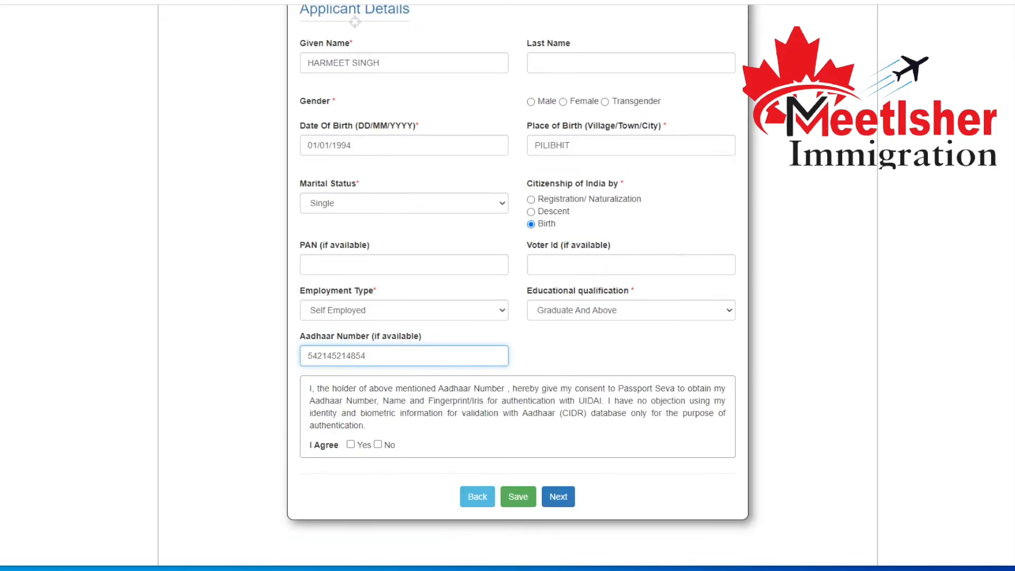
pyautogui.click(350, 445)
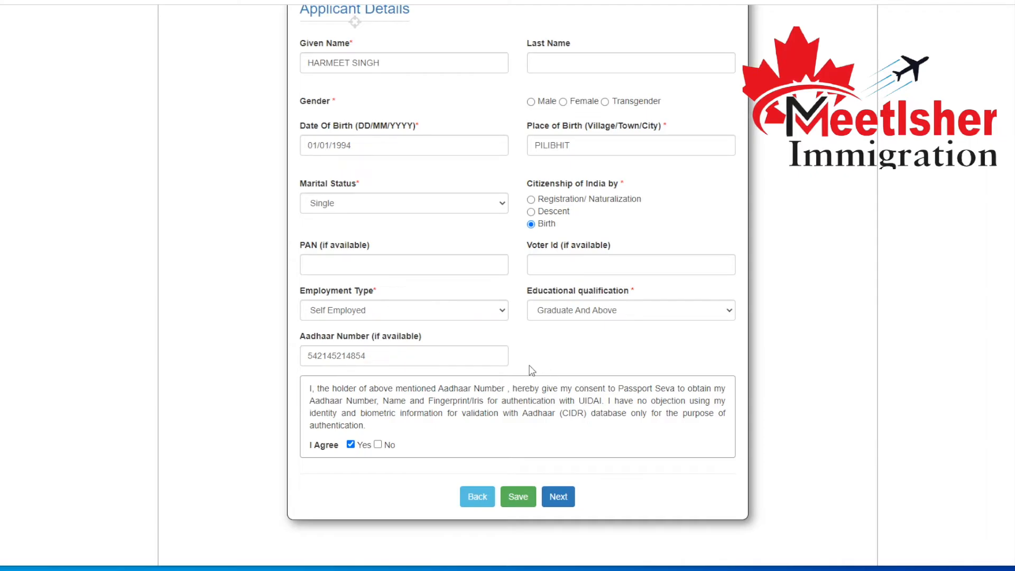
# Select Male as the applicant's gender and save the Applicant Details.
pyautogui.click(529, 498)
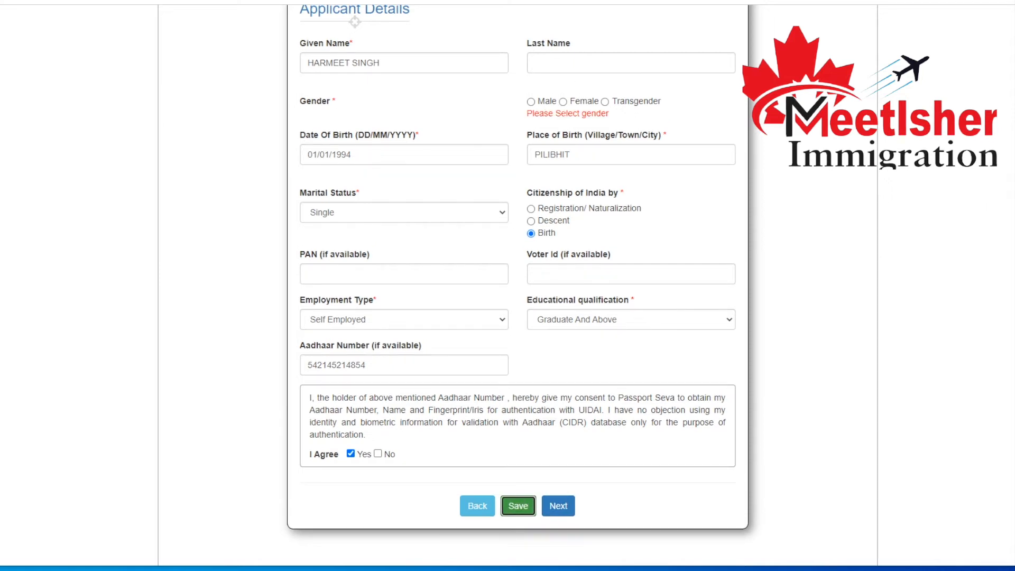
pyautogui.click(531, 101)
pyautogui.scroll(-4, 528, 238)
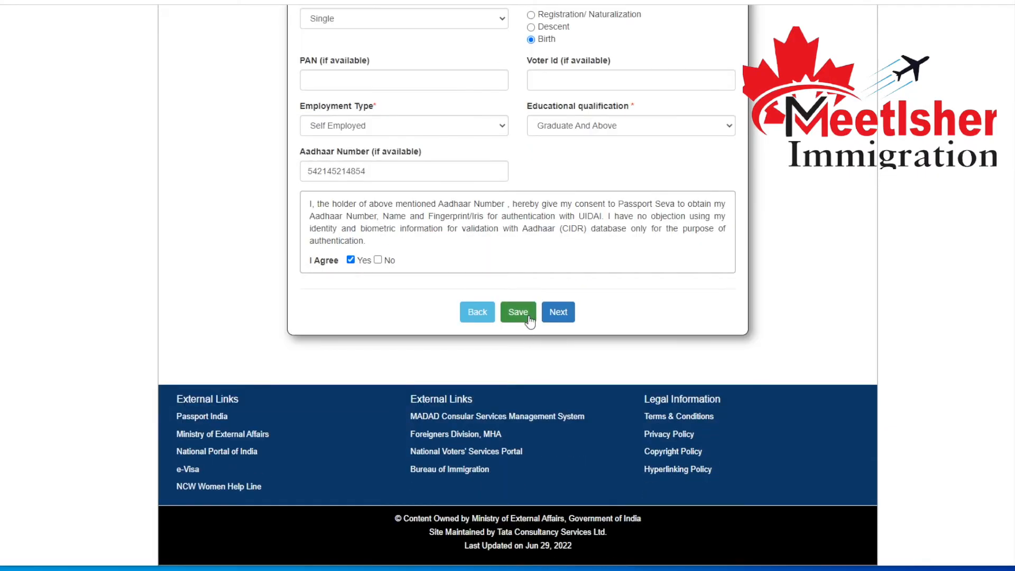
pyautogui.click(529, 313)
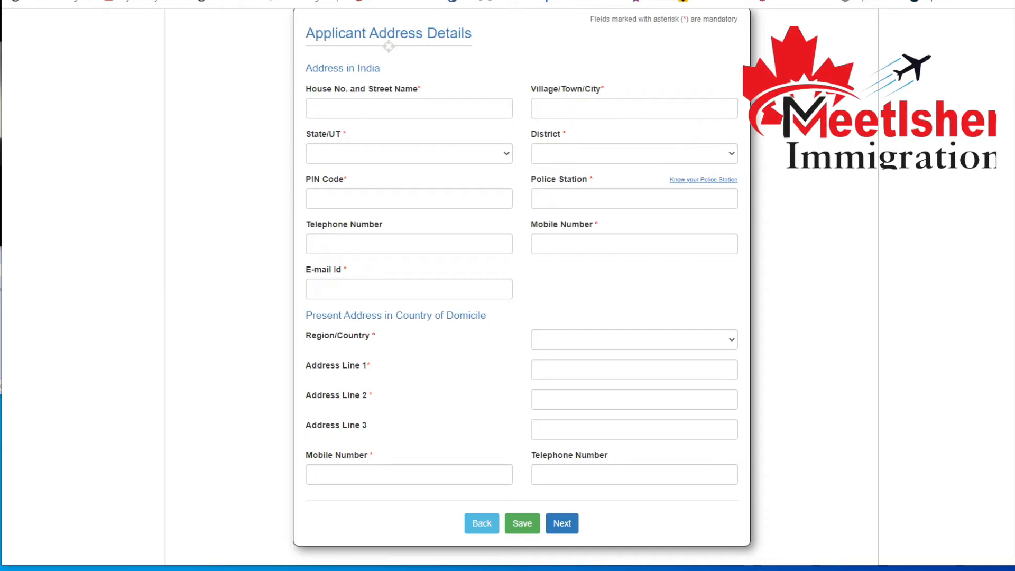
# Choose the region/country for the present address in the country of domicile.
pyautogui.moveTo(403, 316); pyautogui.dragTo(485, 317)
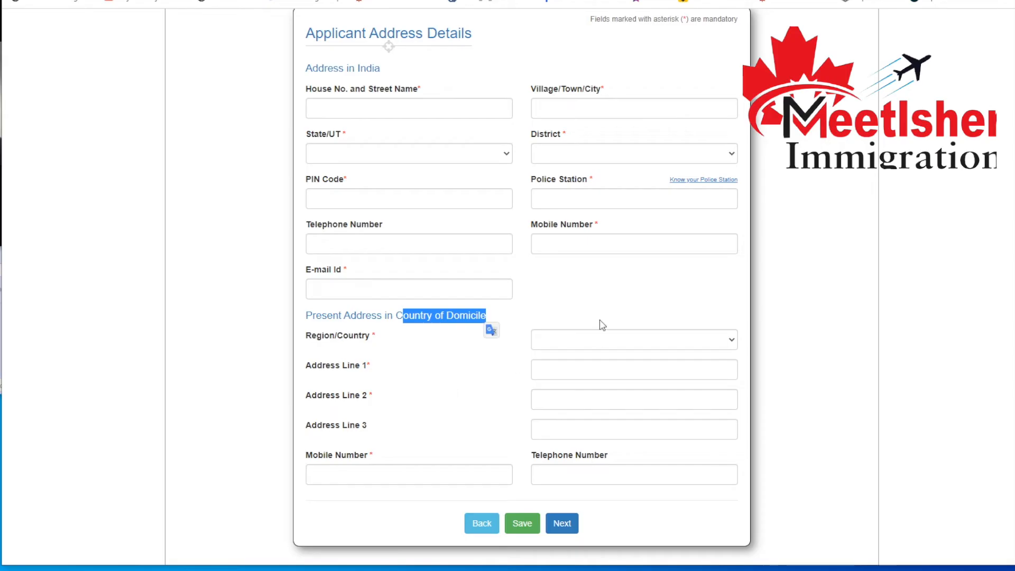
pyautogui.click(600, 346)
pyautogui.press('Down')
pyautogui.press('Down')
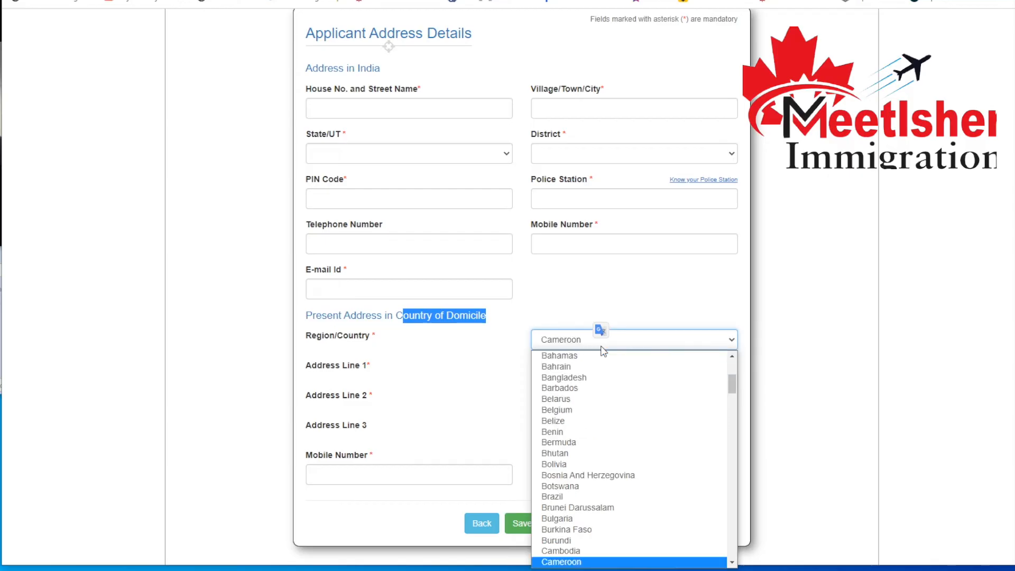
pyautogui.press('Return')
pyautogui.click(411, 381)
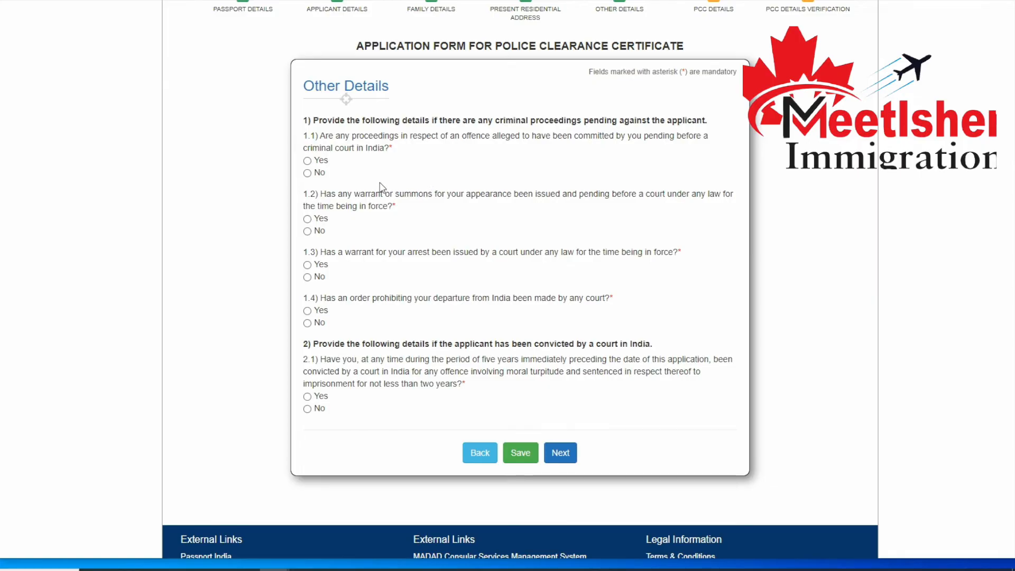
# Answer No to all criminal proceedings and conviction questions in Other Details and save the form.
pyautogui.click(307, 172)
pyautogui.click(307, 231)
pyautogui.click(307, 278)
pyautogui.click(307, 323)
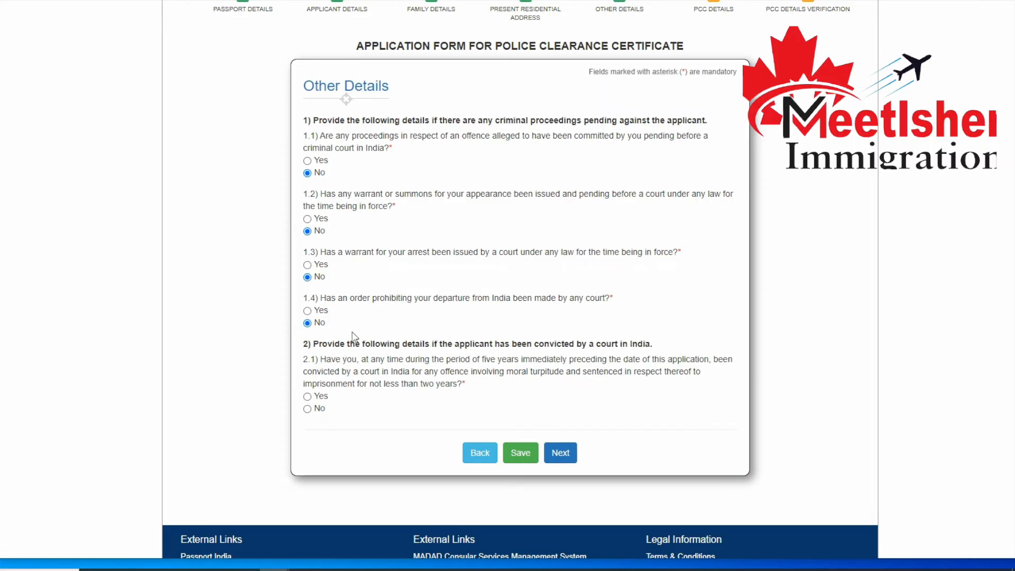
pyautogui.scroll(-3, 423, 344)
pyautogui.click(314, 286)
pyautogui.click(520, 329)
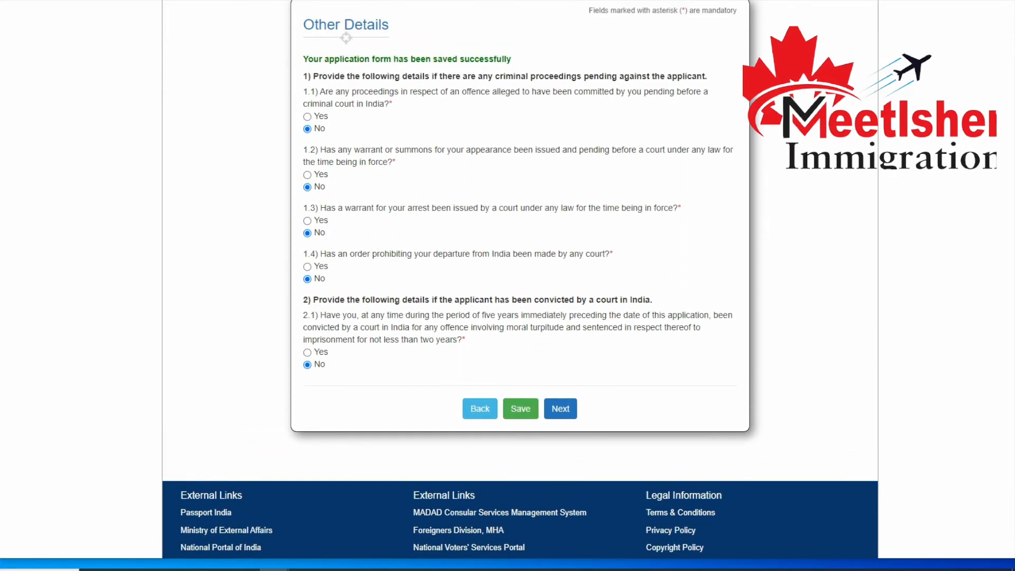
# Continue past Other Details and accept the Police Clearance Certificate details to be printed on the PCC.
pyautogui.click(572, 410)
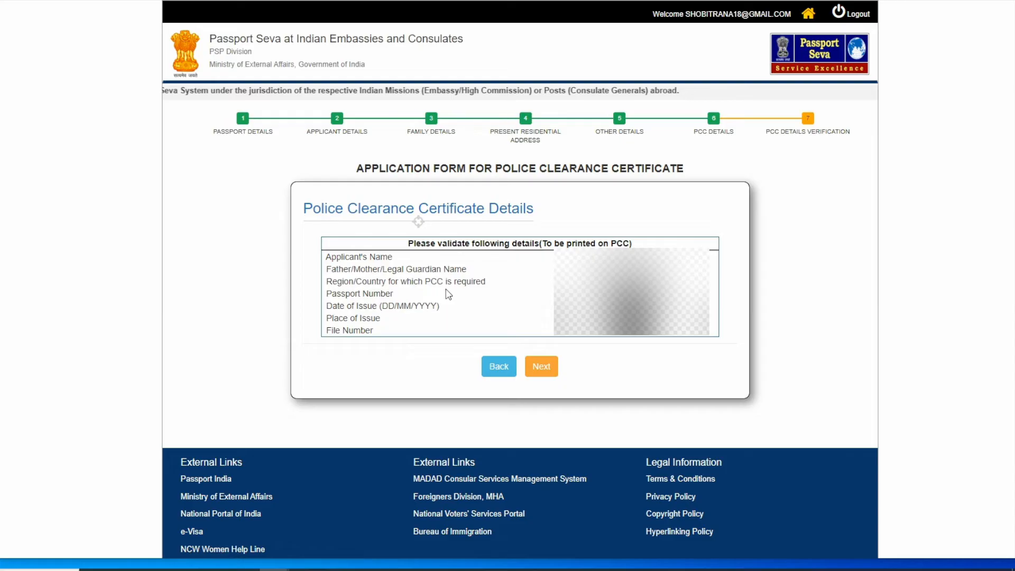
pyautogui.click(540, 367)
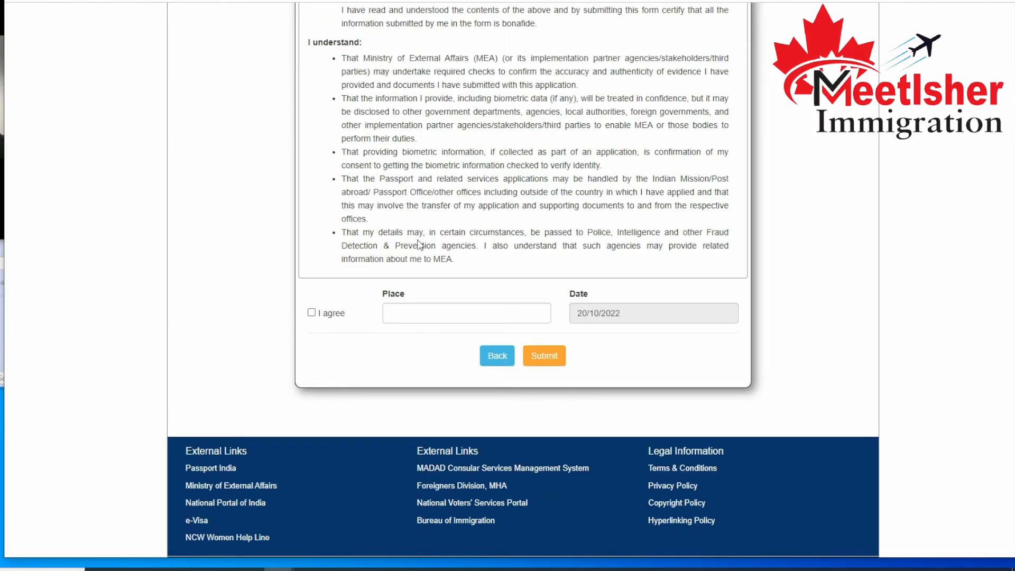
# Agree to the self declaration, enter KITCHENER as the place and submit the application.
pyautogui.click(311, 312)
pyautogui.click(417, 312)
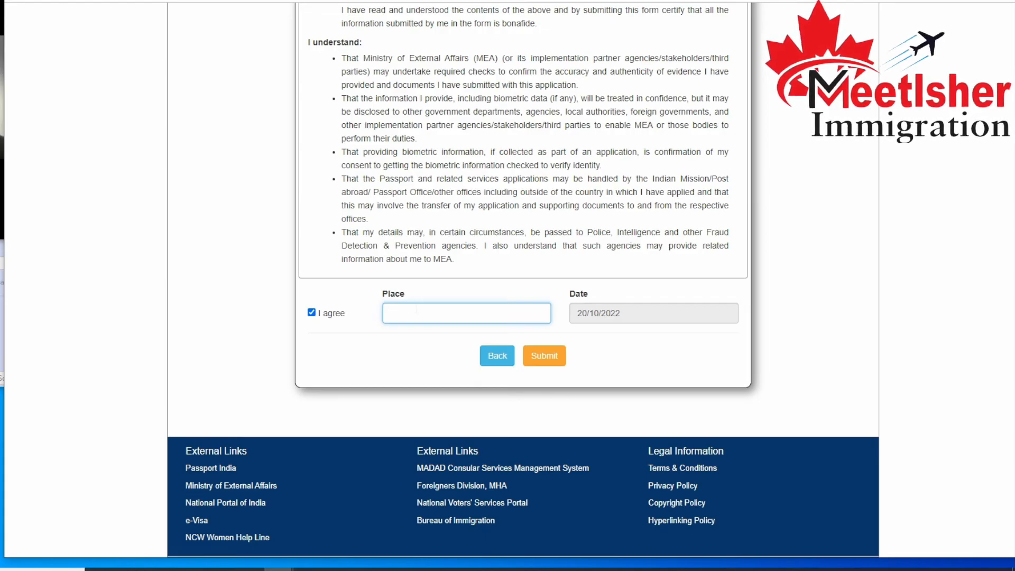
pyautogui.write('KICT')
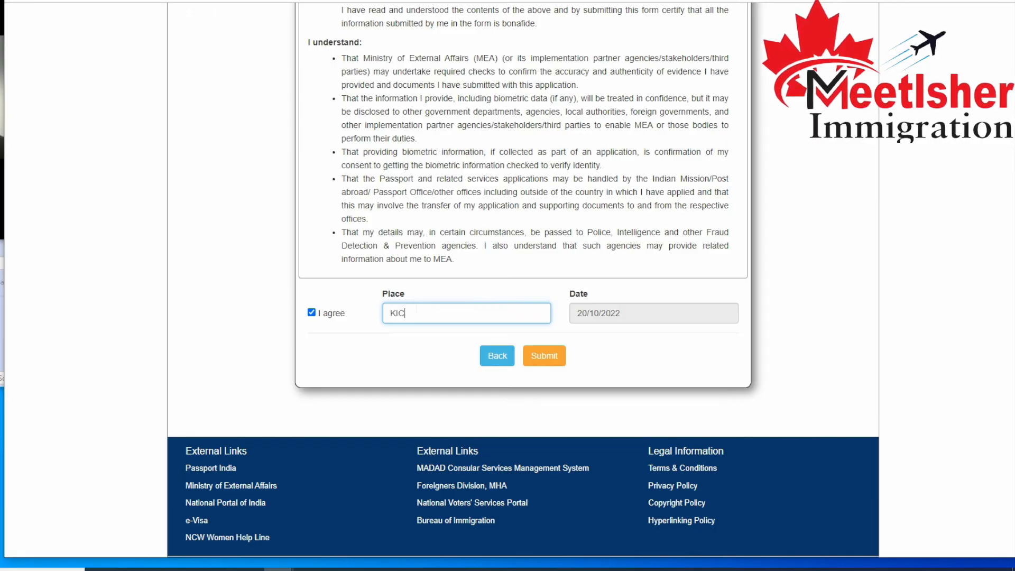
pyautogui.press('BackSpace')
pyautogui.press('BackSpace')
pyautogui.write('TCHEN')
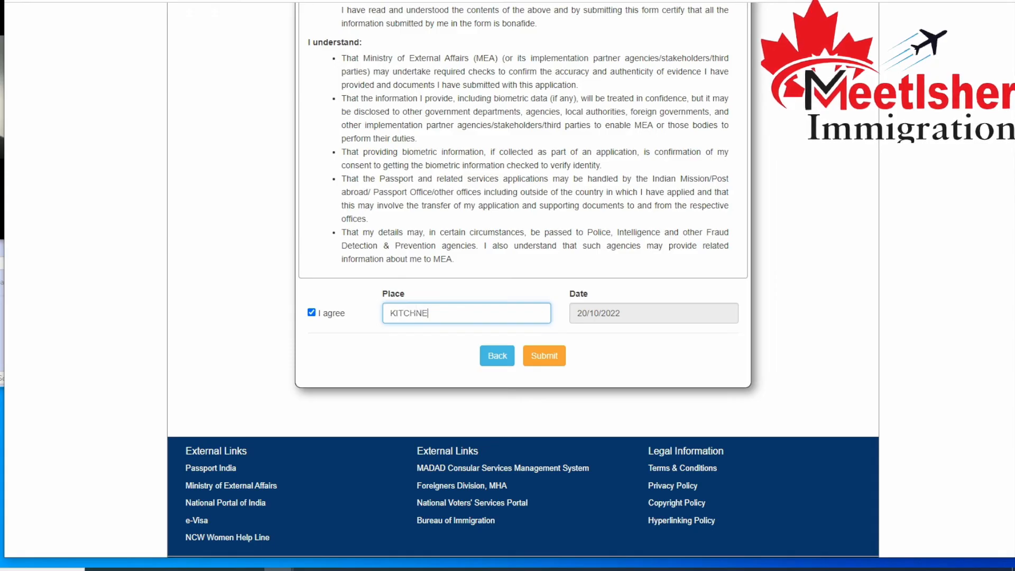
pyautogui.write('ER')
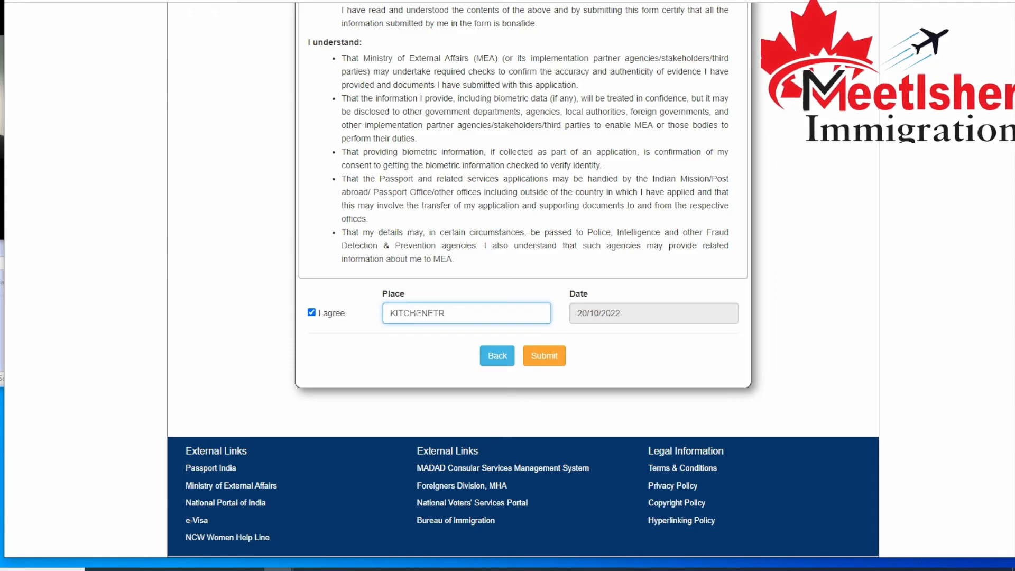
pyautogui.click(544, 356)
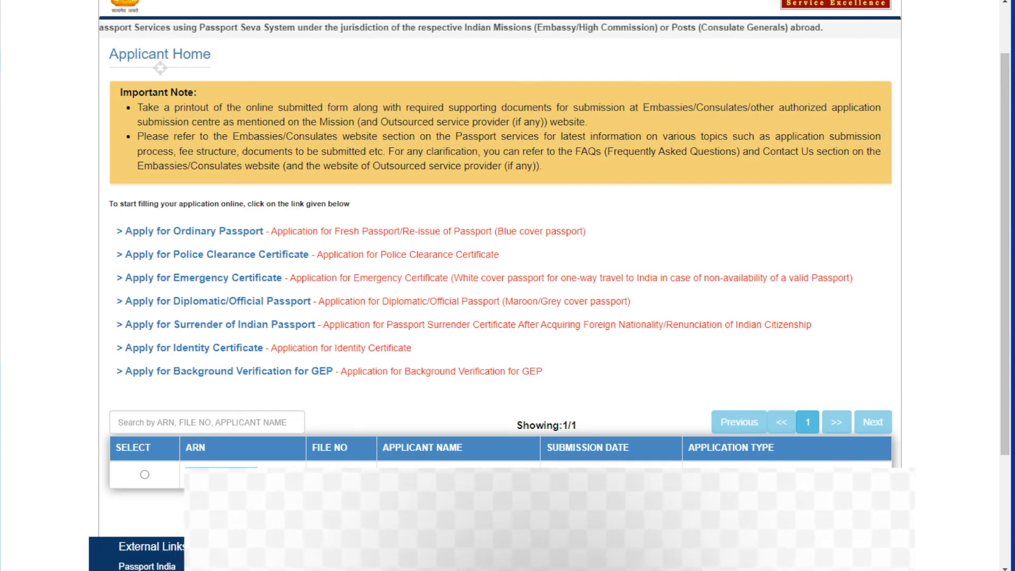
# Select the submitted application in the applicant's list, open its printable application form and print it.
pyautogui.click(145, 476)
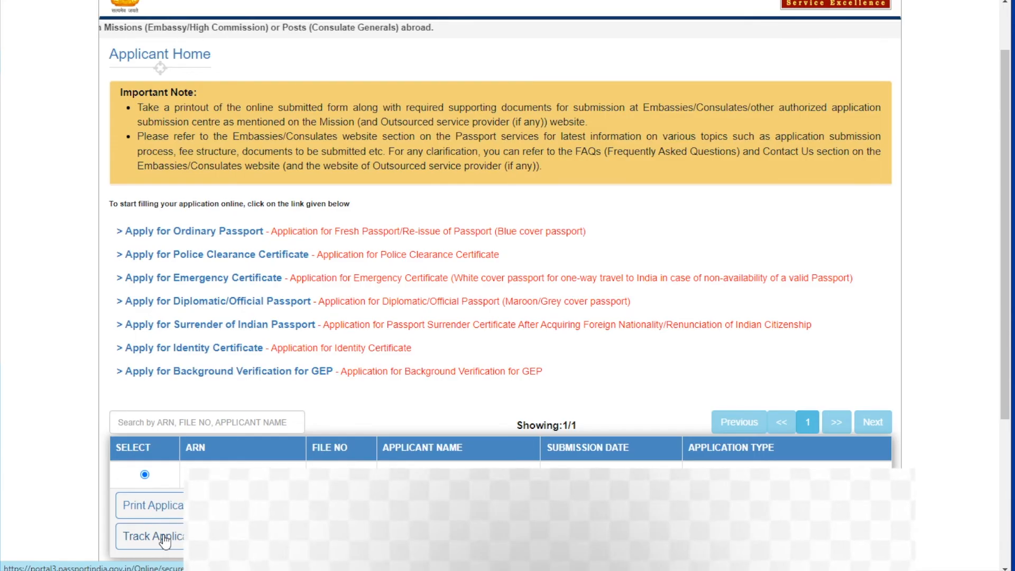
pyautogui.click(156, 506)
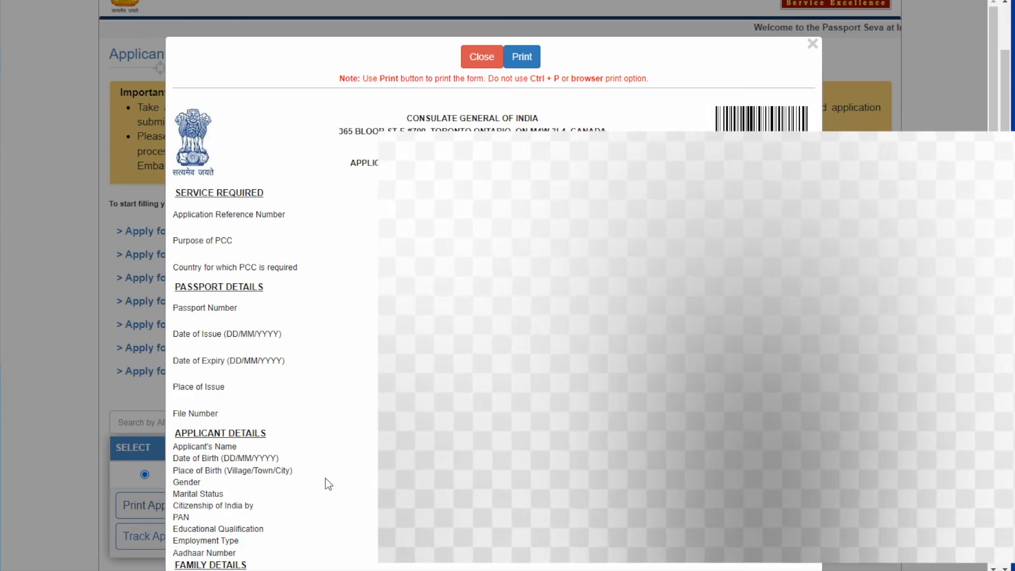
pyautogui.click(522, 57)
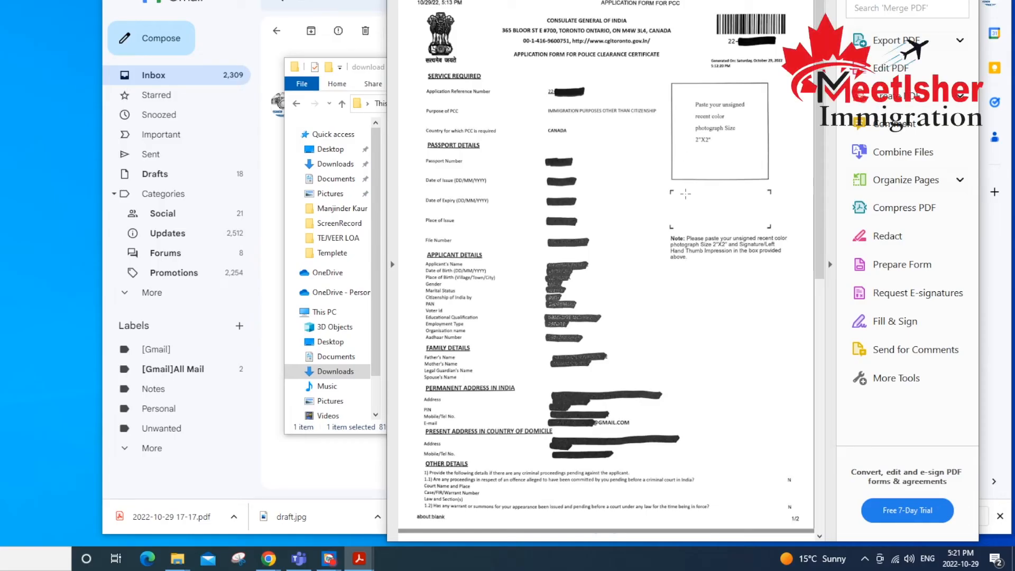
# Examine the 2"X2" photograph box and the signature box below it on page one of the PCC application form PDF in Acrobat.
pyautogui.scroll(-3, 643, 215)
pyautogui.scroll(3, 645, 222)
pyautogui.moveTo(679, 78); pyautogui.dragTo(772, 180)
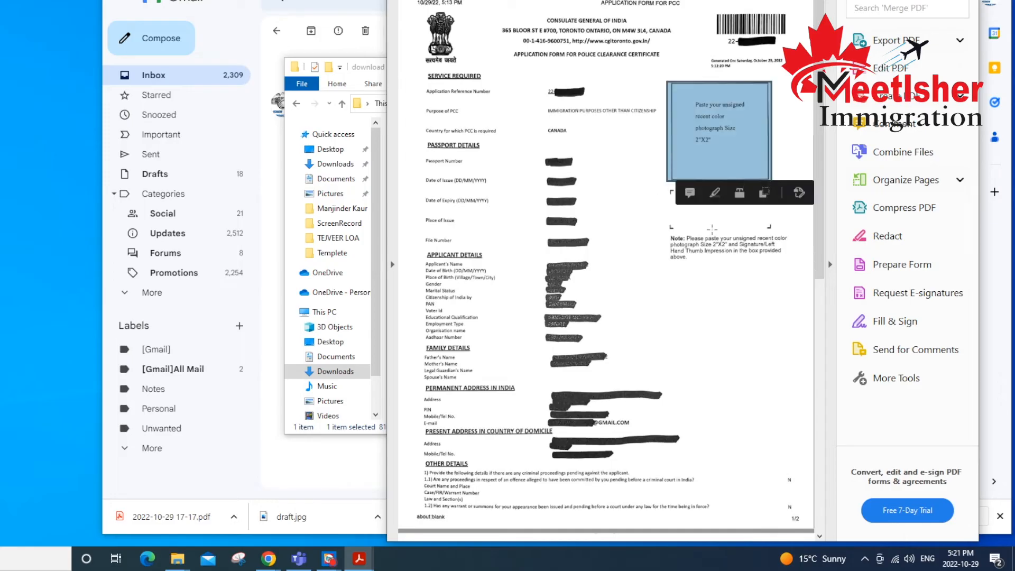
pyautogui.click(738, 254)
pyautogui.click(705, 213)
pyautogui.moveTo(680, 196); pyautogui.dragTo(761, 223)
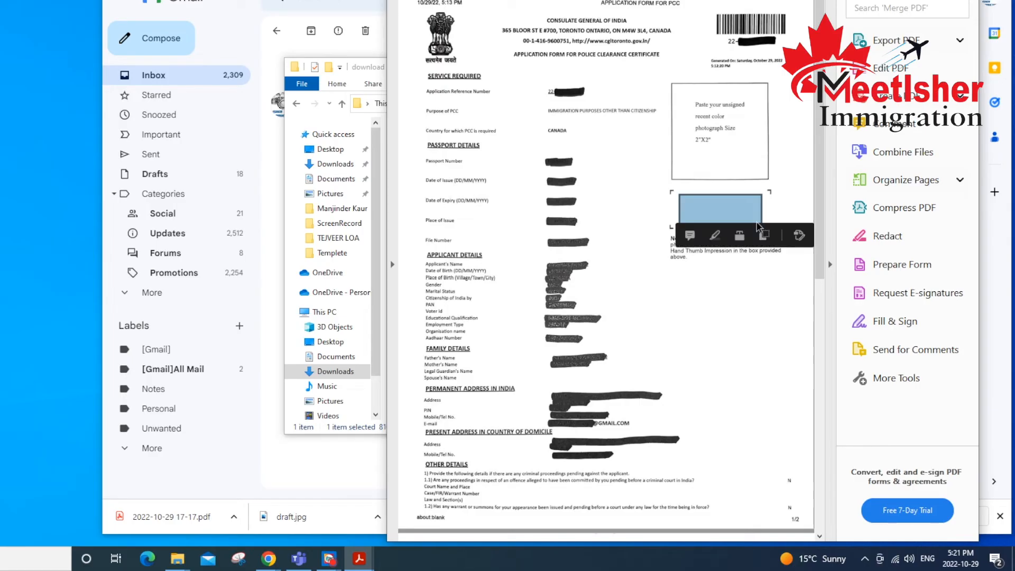
pyautogui.click(764, 191)
# Examine the applicant's signature/left hand thumb impression box under the self declaration on page two of the form.
pyautogui.scroll(-3, 724, 210)
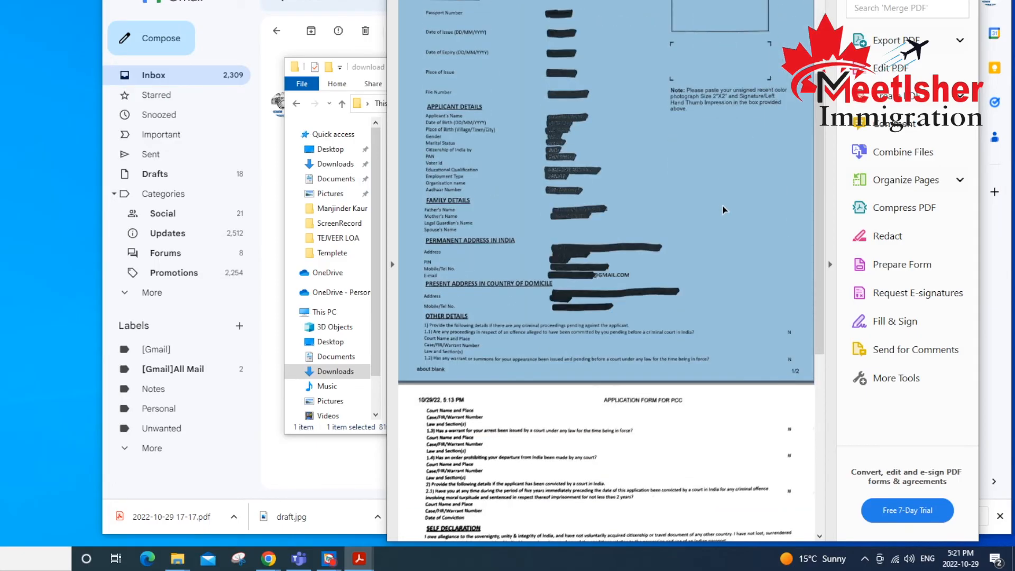
pyautogui.scroll(-4, 722, 207)
pyautogui.click(687, 282)
pyautogui.click(696, 347)
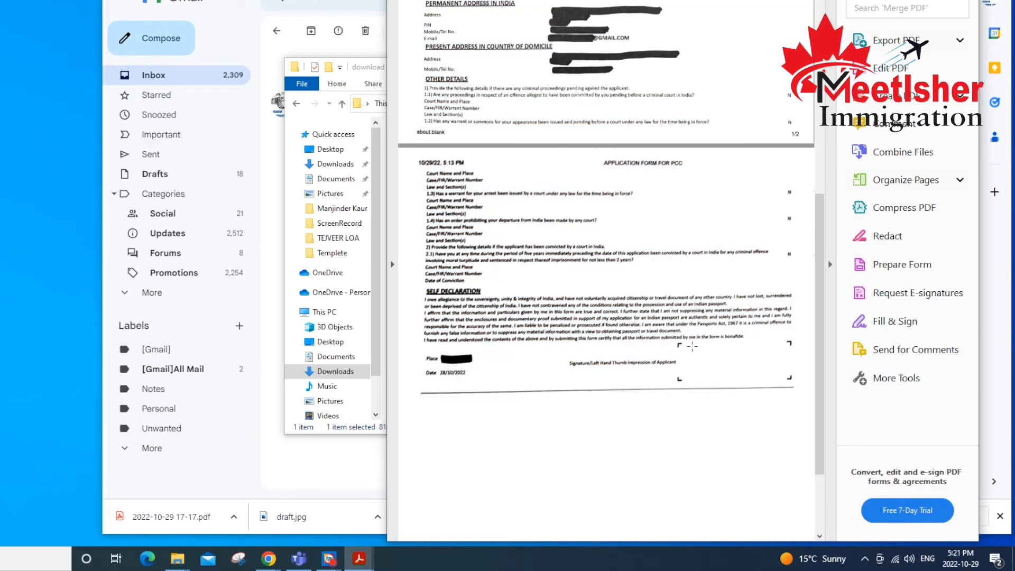
pyautogui.moveTo(684, 344)
pyautogui.mouseDown()
pyautogui.moveTo(720, 375)
pyautogui.moveTo(780, 375)
pyautogui.mouseUp()
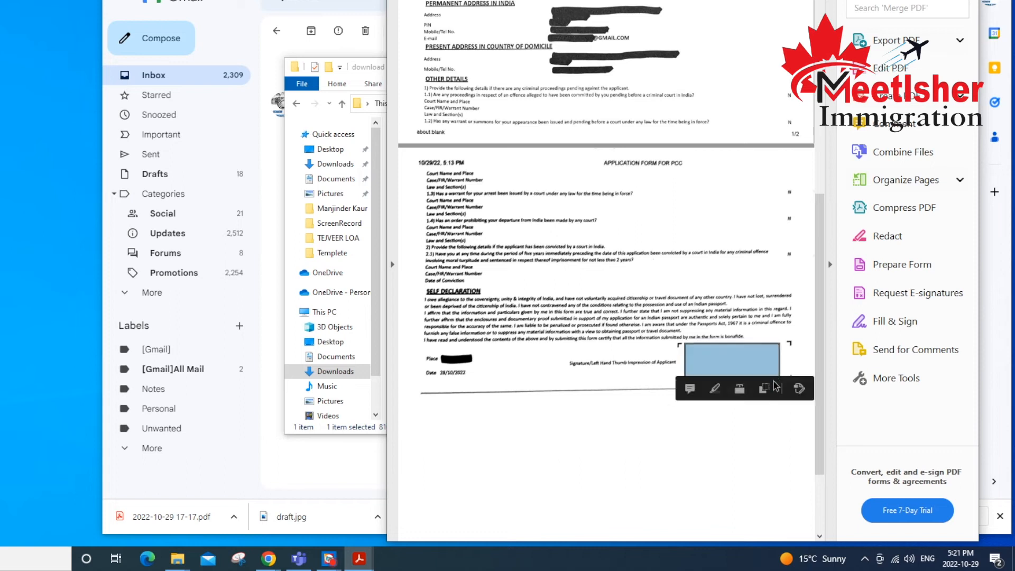
pyautogui.click(630, 389)
# Go back over the first page of the form, checking the photograph box and the signature area again.
pyautogui.scroll(5, 679, 347)
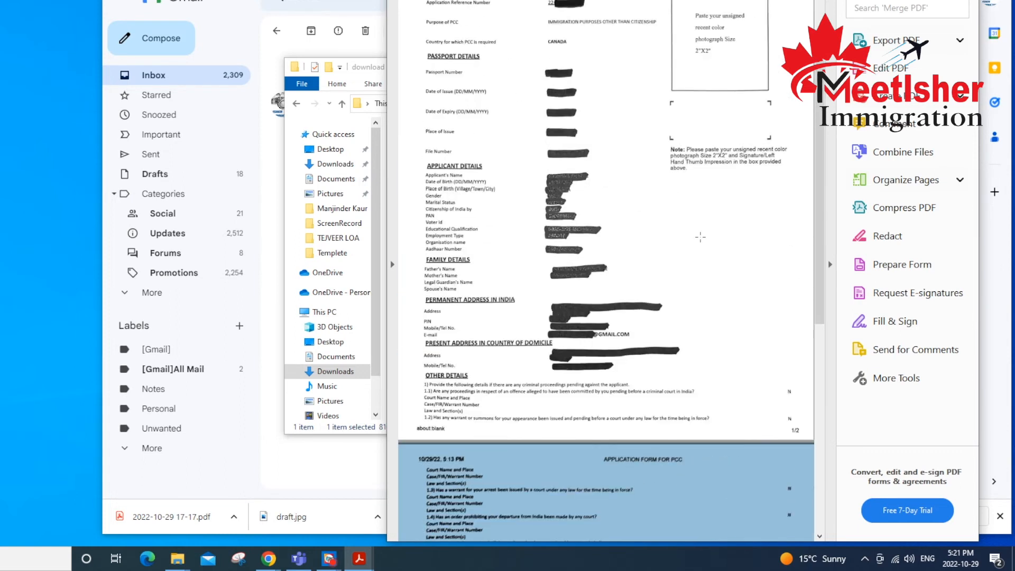
pyautogui.click(696, 236)
pyautogui.click(686, 240)
pyautogui.scroll(2, 684, 233)
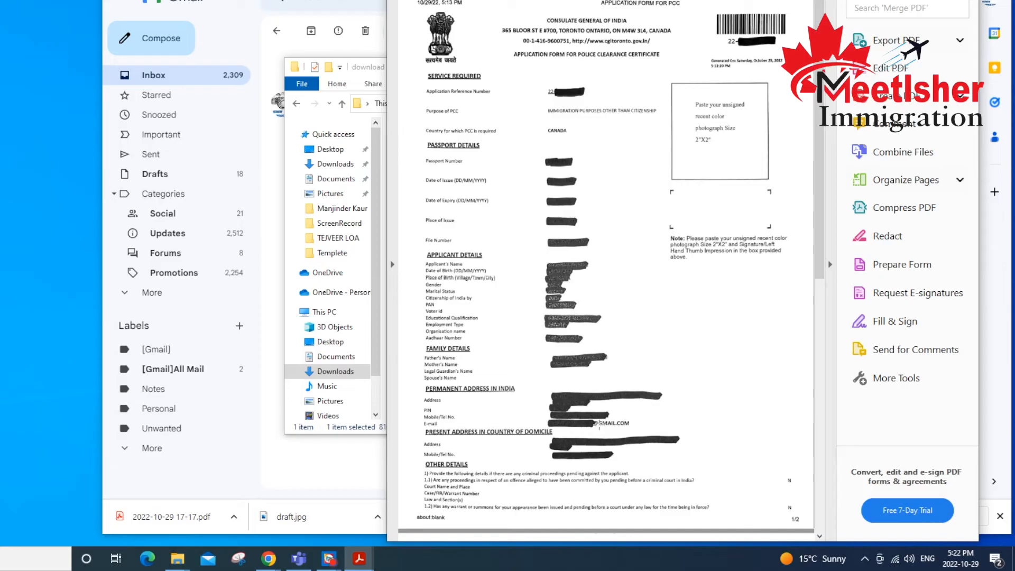
pyautogui.moveTo(679, 91); pyautogui.dragTo(766, 167)
pyautogui.click(698, 228)
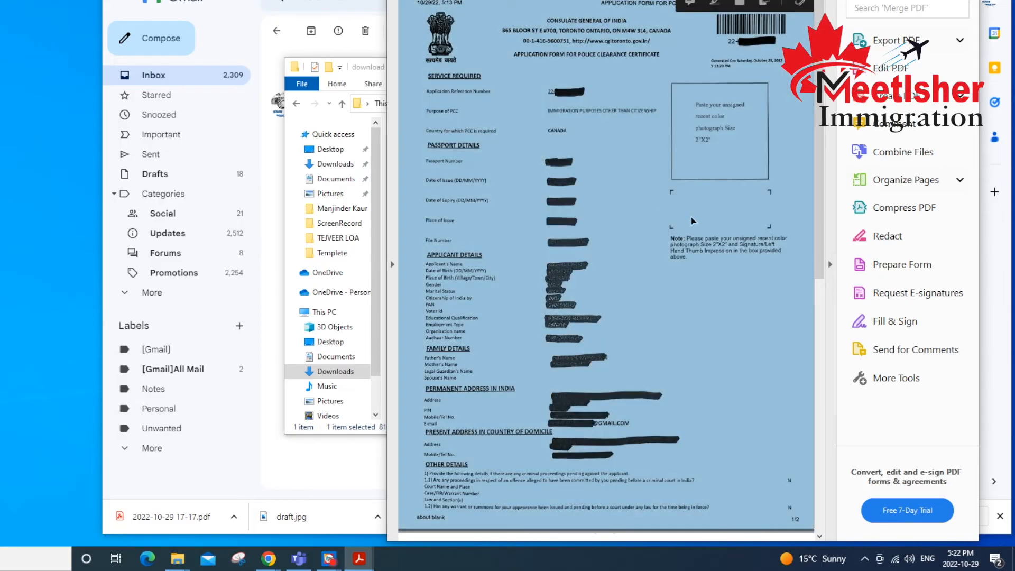
pyautogui.click(717, 338)
pyautogui.scroll(-3, 717, 338)
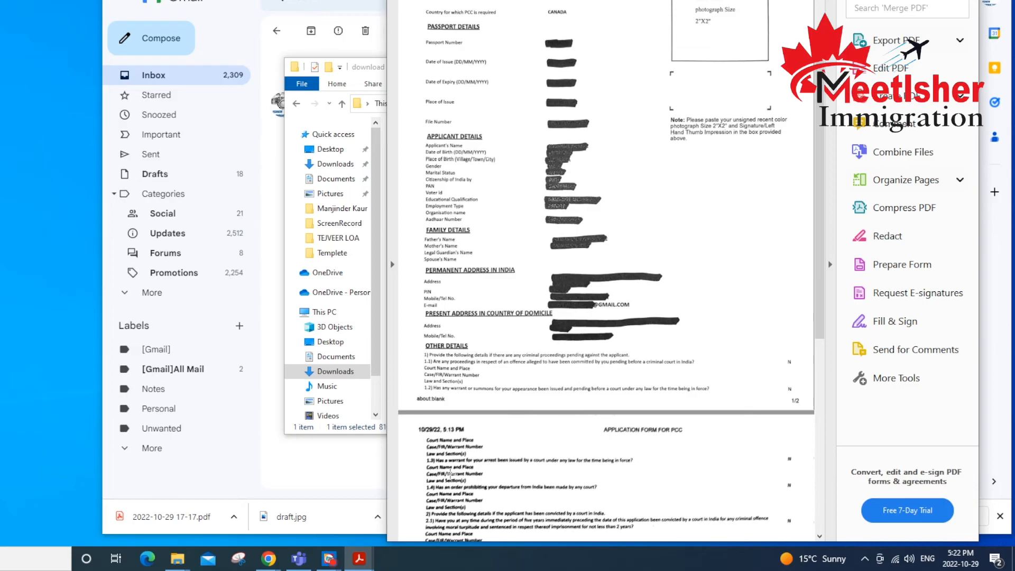